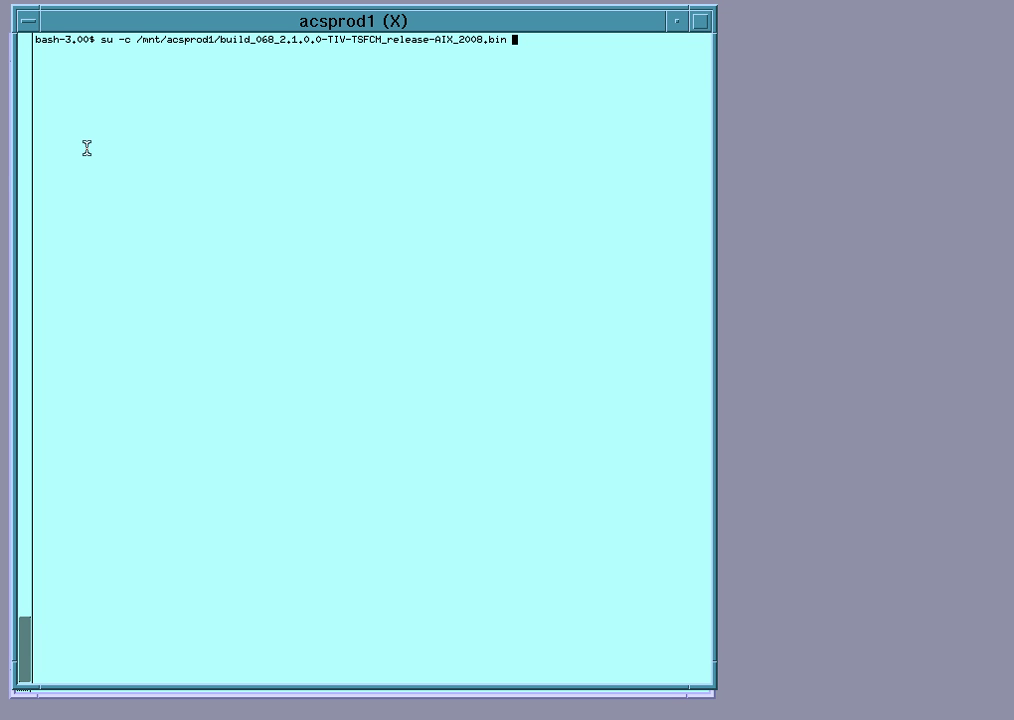
Launch the FlashCopy Manager installer .bin as root with su -c, entering the root password
{"action": "key", "text": "Return"}
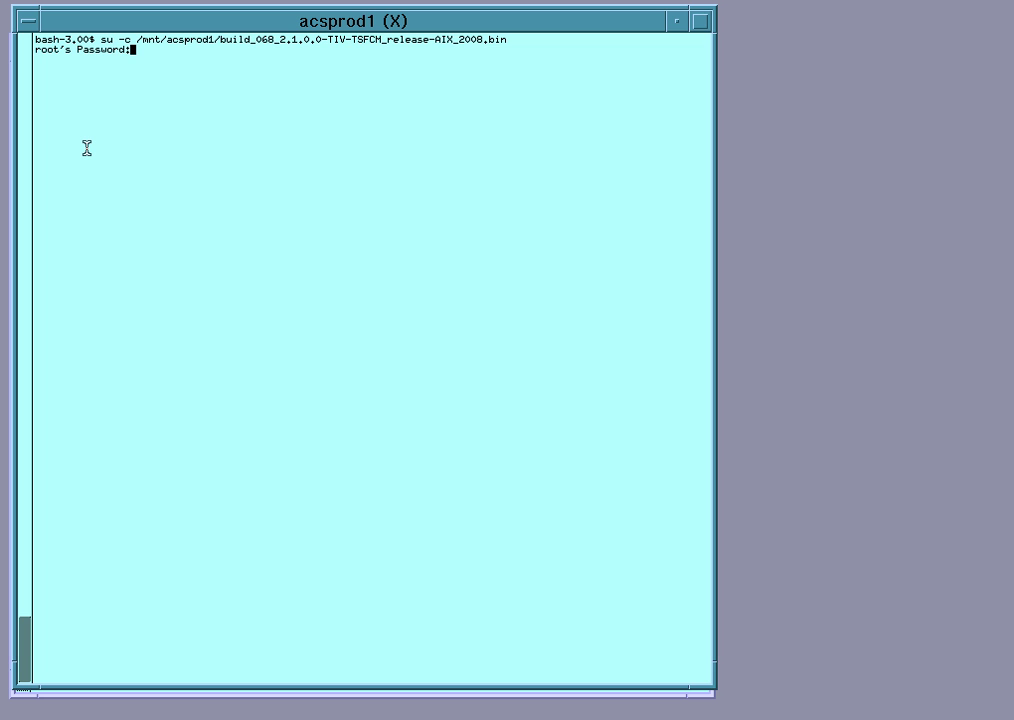
{"action": "key", "text": "Return"}
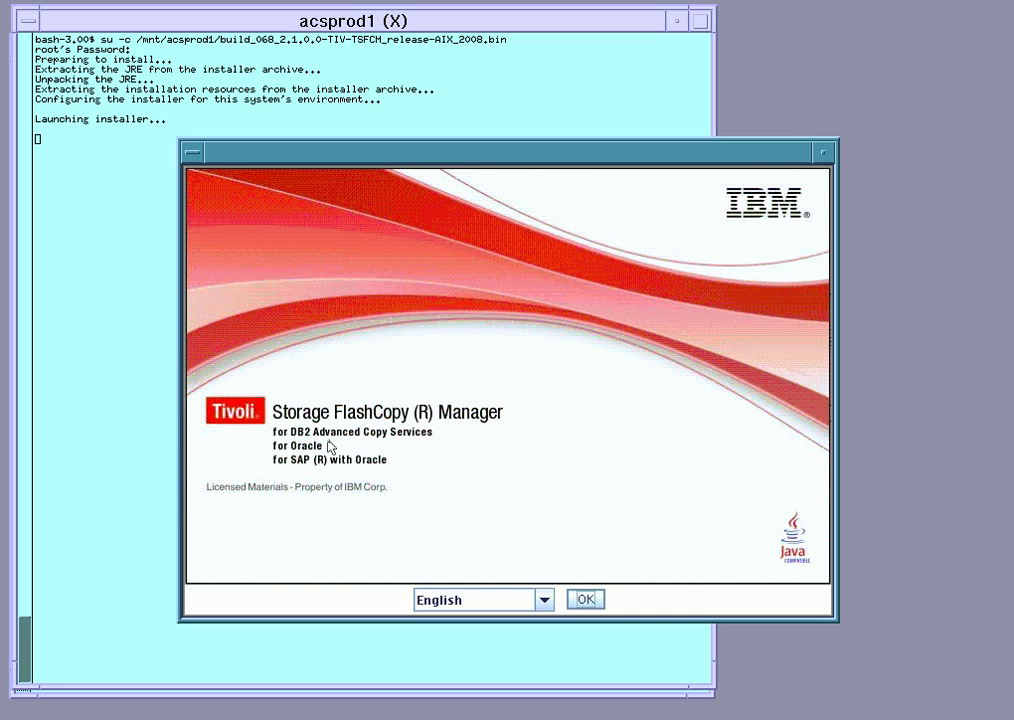
Keep English on the splash, pass the introduction and accept the licence agreement
{"action": "left_click", "coordinate": [590, 604]}
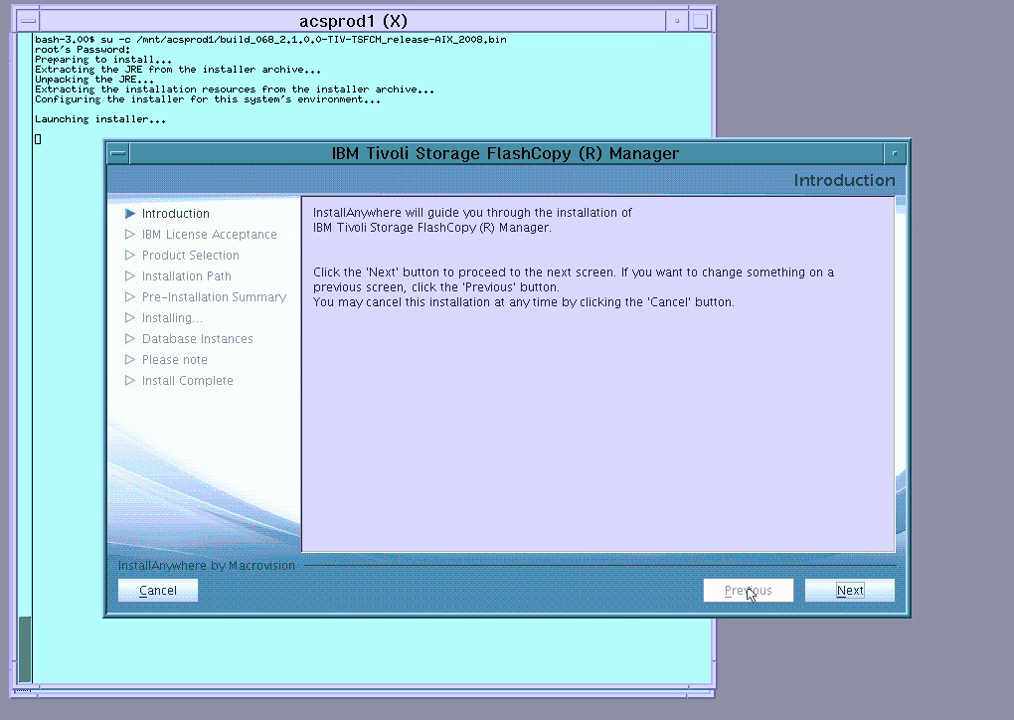
{"action": "left_click", "coordinate": [837, 591]}
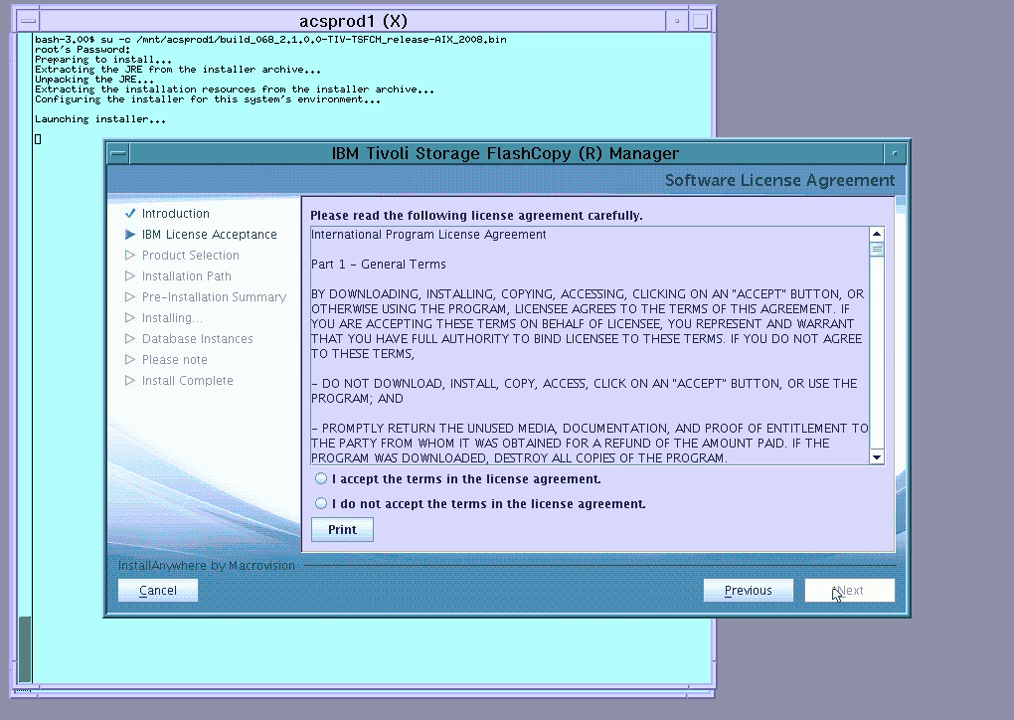
{"action": "left_click", "coordinate": [322, 479]}
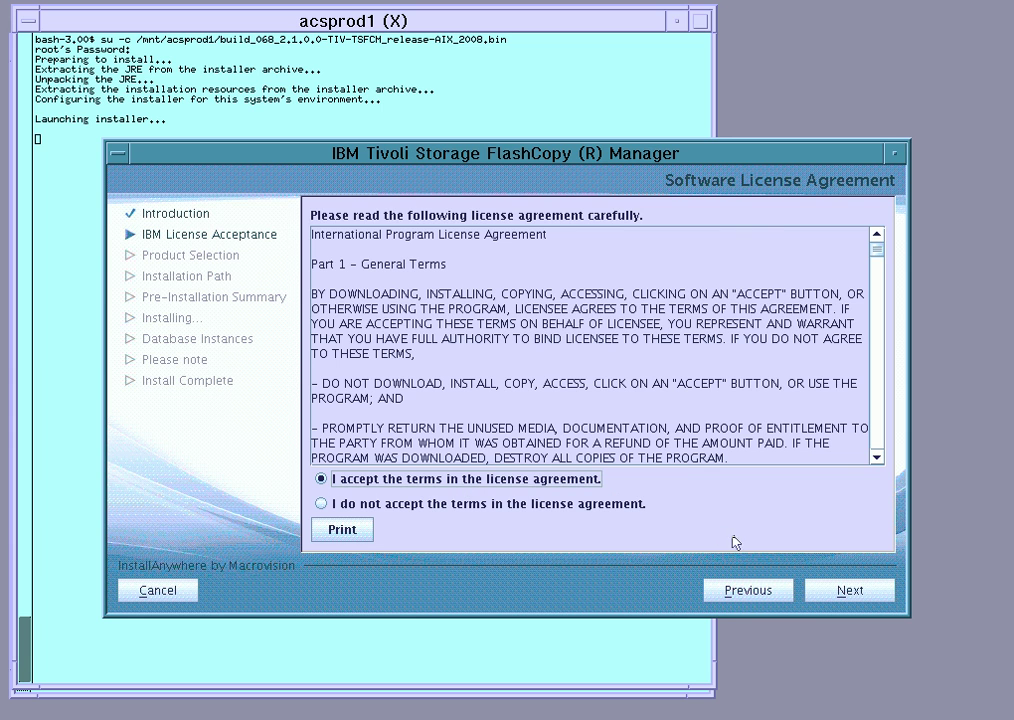
{"action": "left_click", "coordinate": [858, 595]}
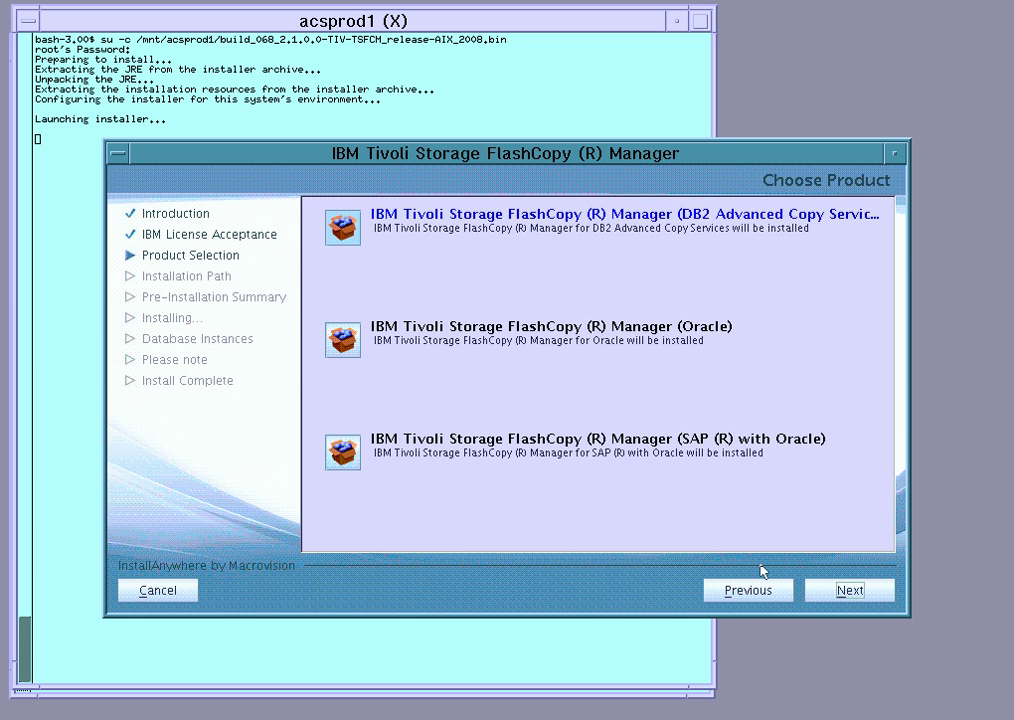
Select the DB2 Advanced Copy Services product and keep the default install folder
{"action": "left_click", "coordinate": [347, 232]}
{"action": "left_click", "coordinate": [848, 592]}
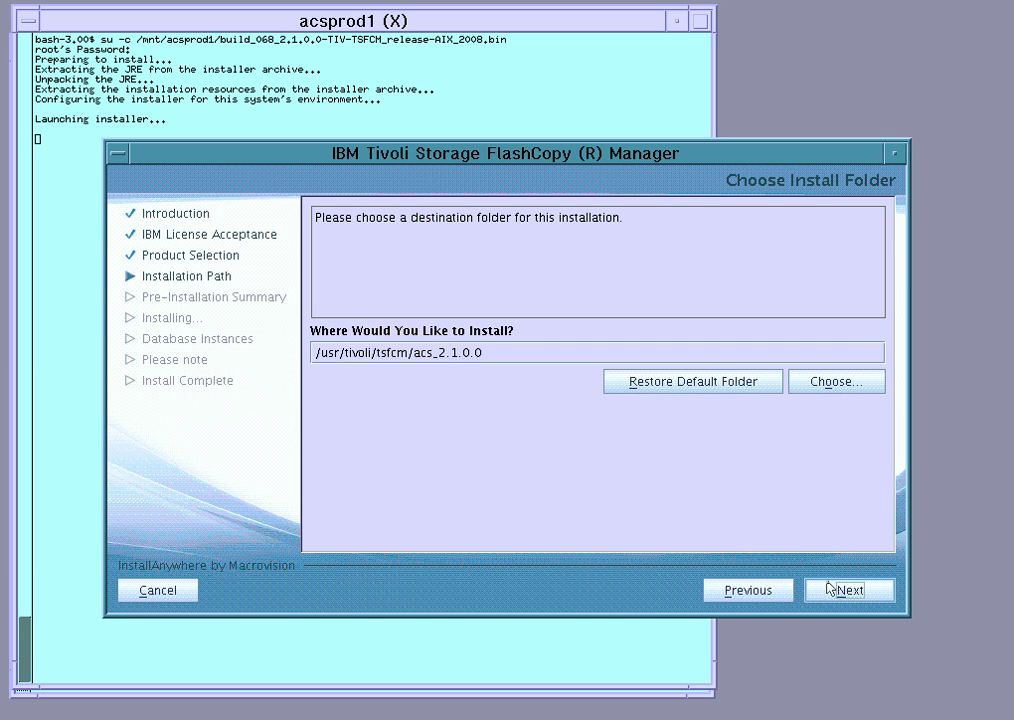
{"action": "left_click", "coordinate": [836, 590]}
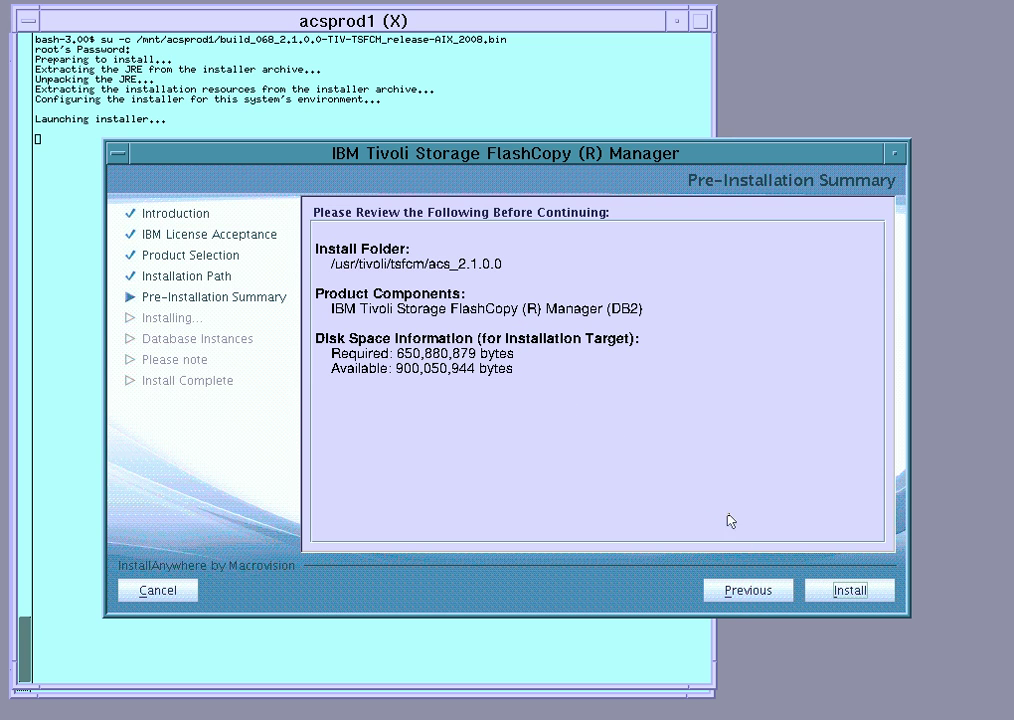
Install the DB2 product into /usr/tivoli/tsfcm/acs_2.1.0.0 from the Pre-Installation Summary
{"action": "left_click", "coordinate": [829, 592]}
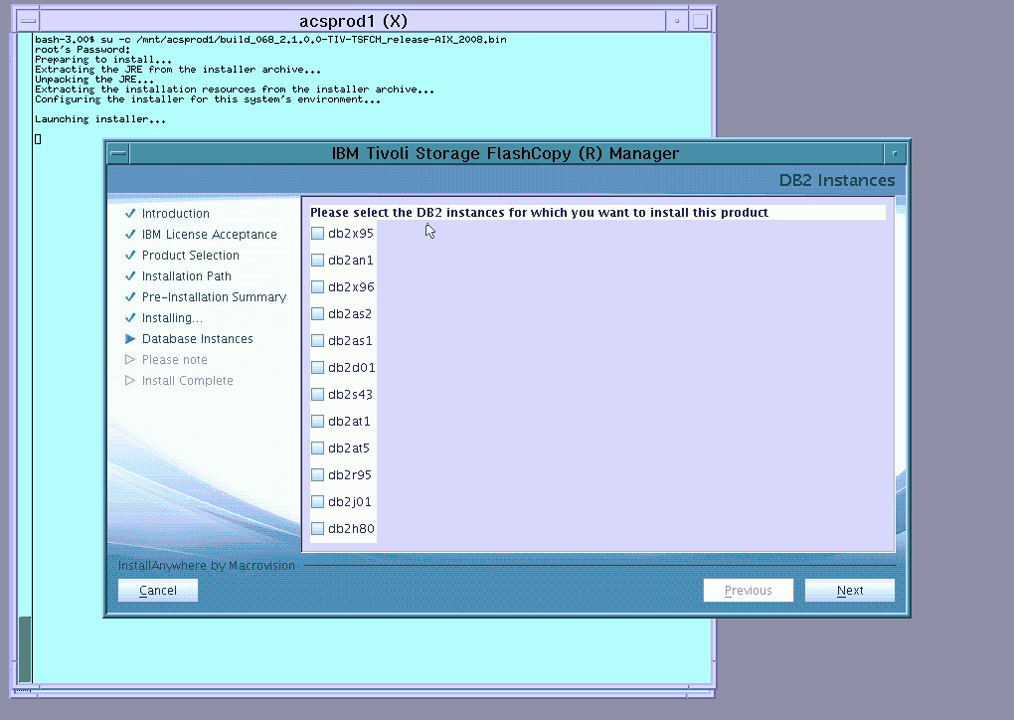
Install FlashCopy Manager for the db2x95 DB2 instance into /db2/X95/sqllib/acs
{"action": "left_click", "coordinate": [317, 236]}
{"action": "left_click", "coordinate": [848, 591]}
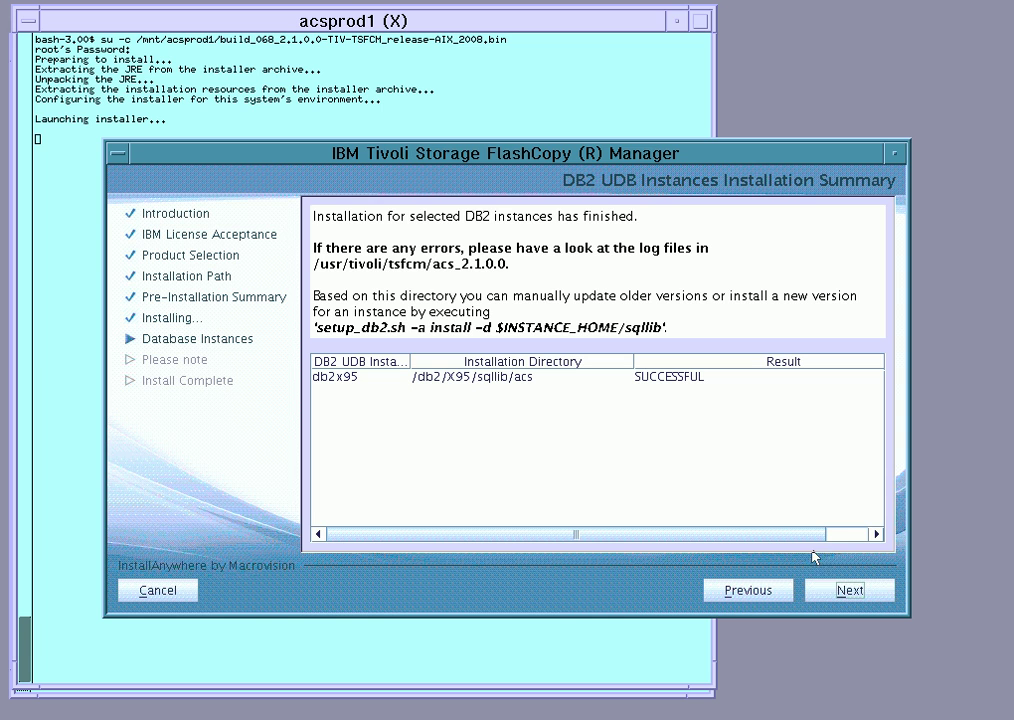
Move past the instance summary and the setup_db2.sh notice, then close the completed installer
{"action": "left_click", "coordinate": [848, 591]}
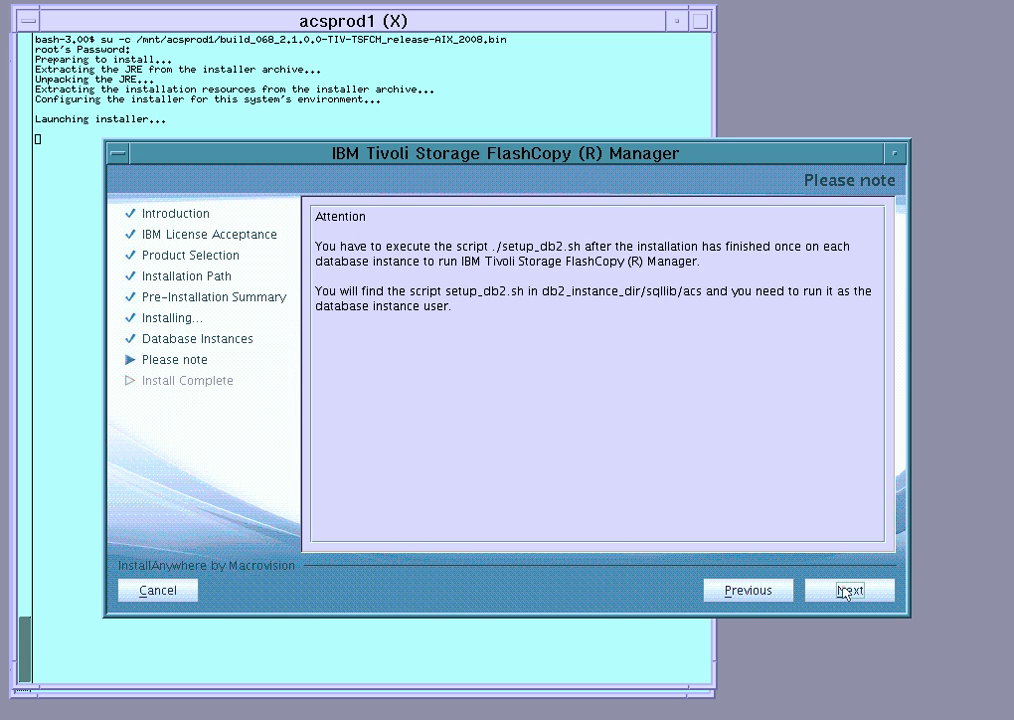
{"action": "left_click", "coordinate": [847, 592]}
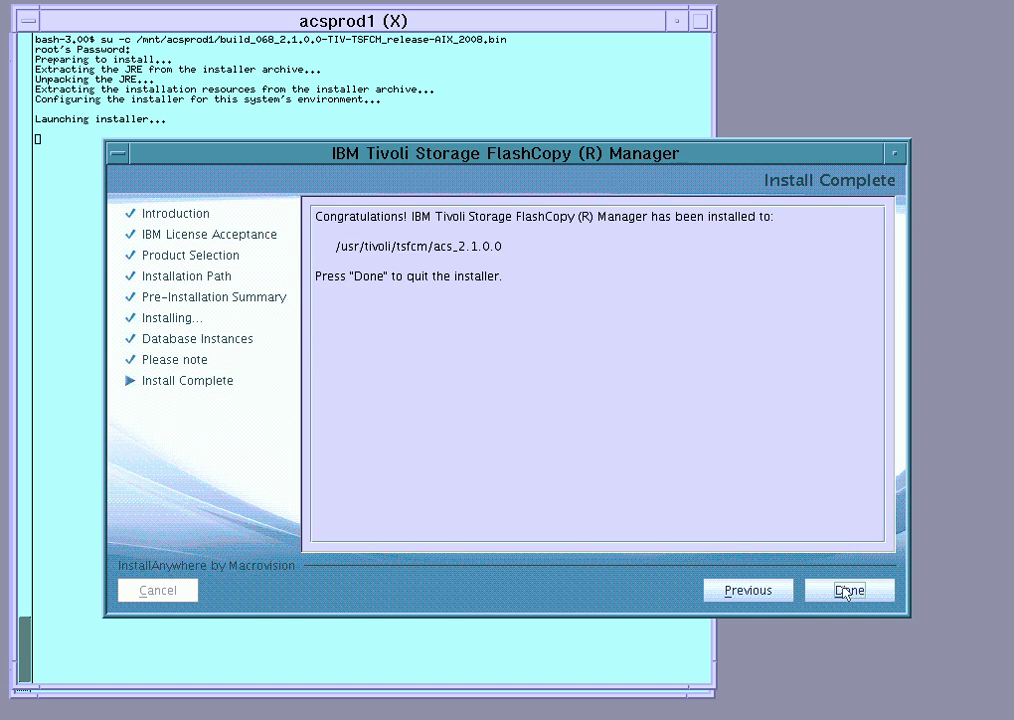
{"action": "left_click", "coordinate": [847, 591]}
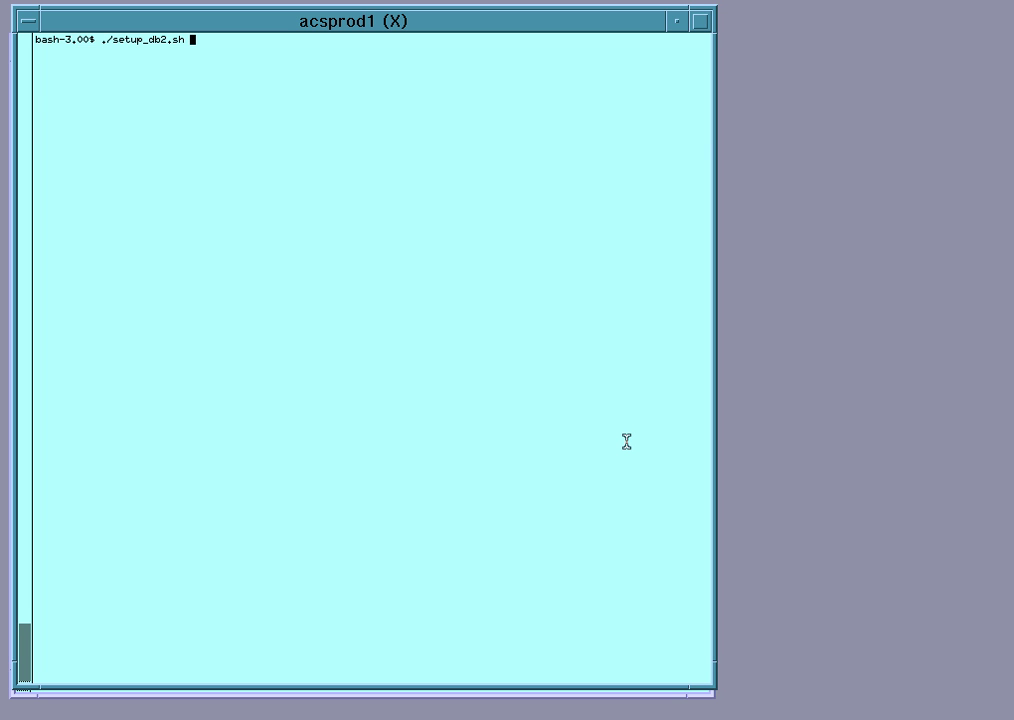
Run ./setup_db2.sh and choose option 1, the On-Site Production System configuration
{"action": "key", "text": "Return"}
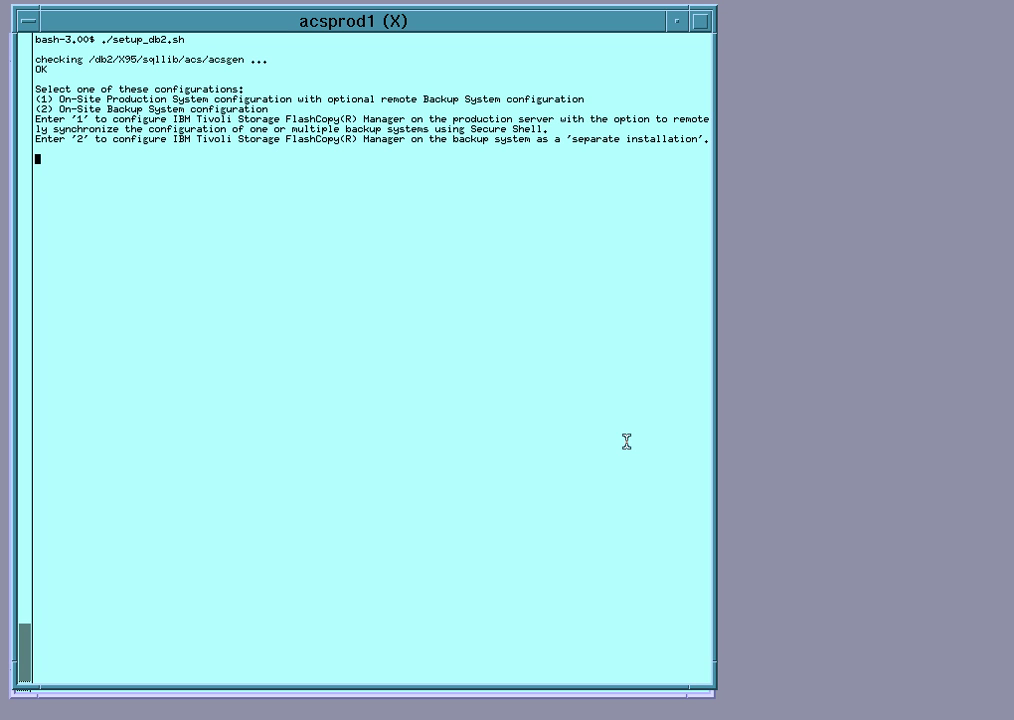
{"action": "type", "text": "1"}
Use /db2/X95/acs as the profile directory, create it, and answer yes for SAP
{"action": "key", "text": "Return"}
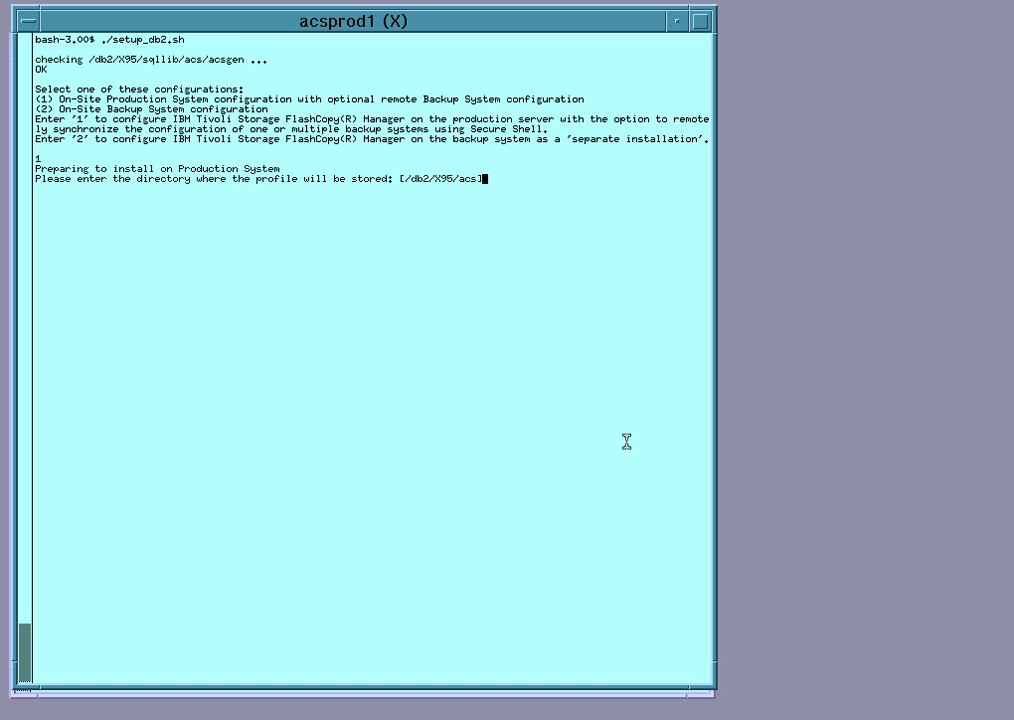
{"action": "key", "text": "Return"}
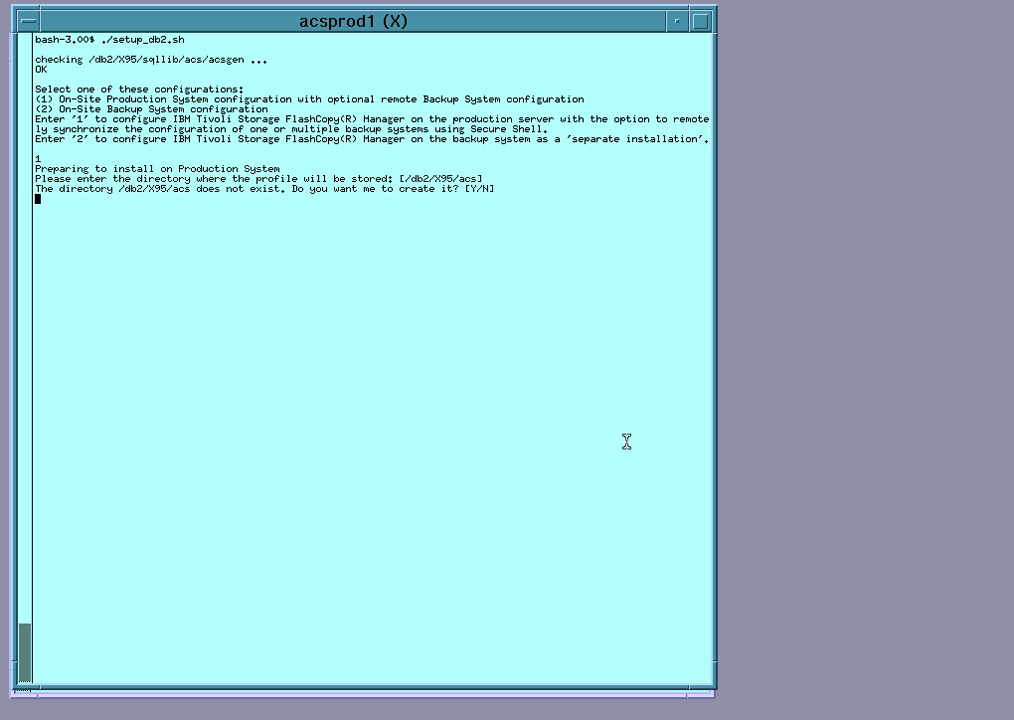
{"action": "type", "text": "y"}
{"action": "key", "text": "Return"}
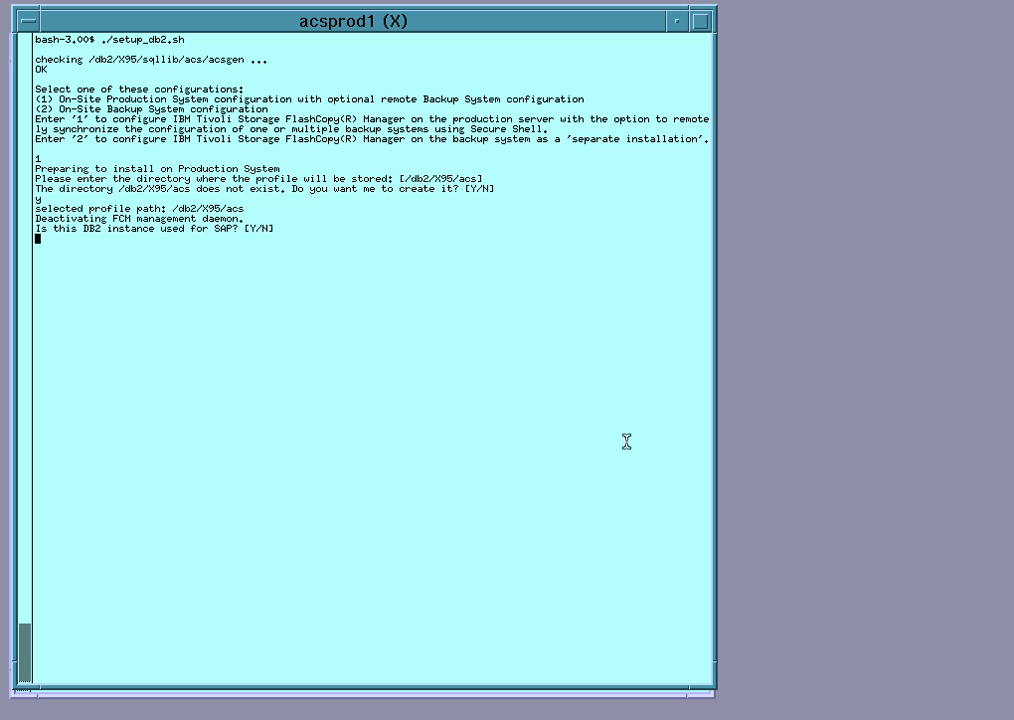
{"action": "type", "text": "y"}
Confirm SAP use and decline off-loaded backups to Tivoli Storage Manager
{"action": "key", "text": "Return"}
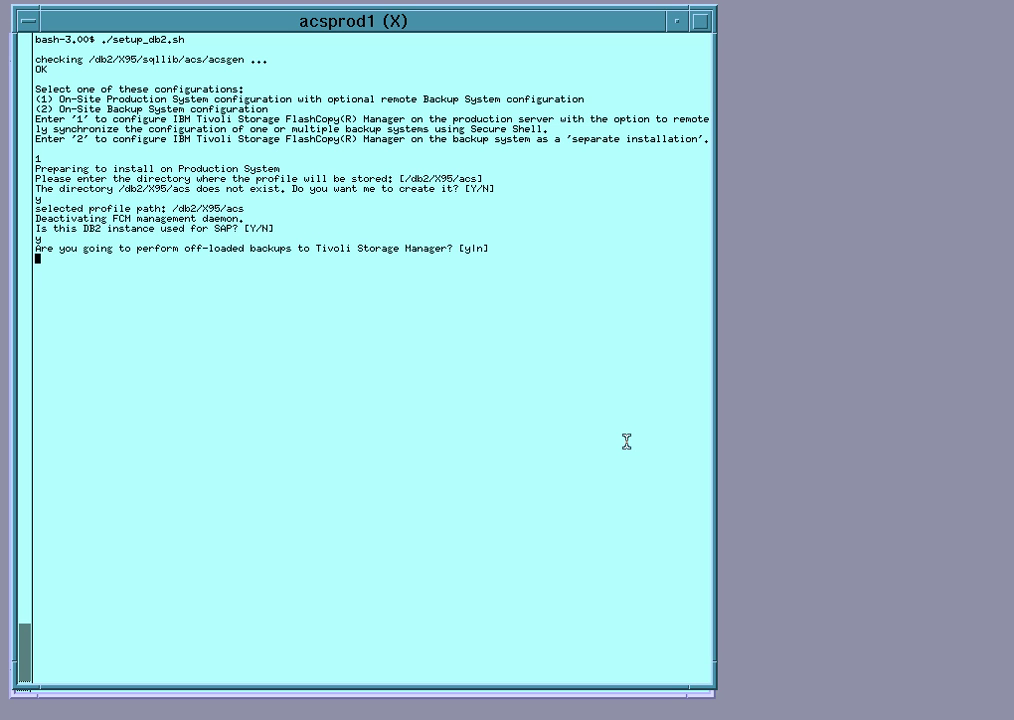
{"action": "type", "text": "n"}
{"action": "key", "text": "Return"}
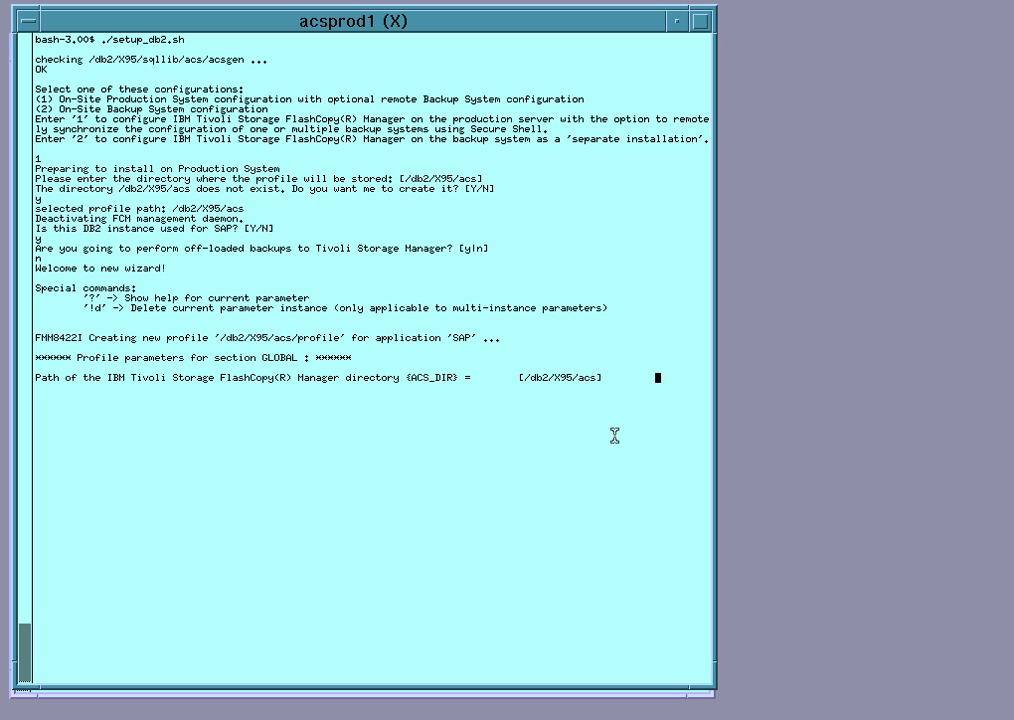
Keep the default FlashCopy Manager directory and set the Management Agent to acsprod1 port 66678
{"action": "key", "text": "Return"}
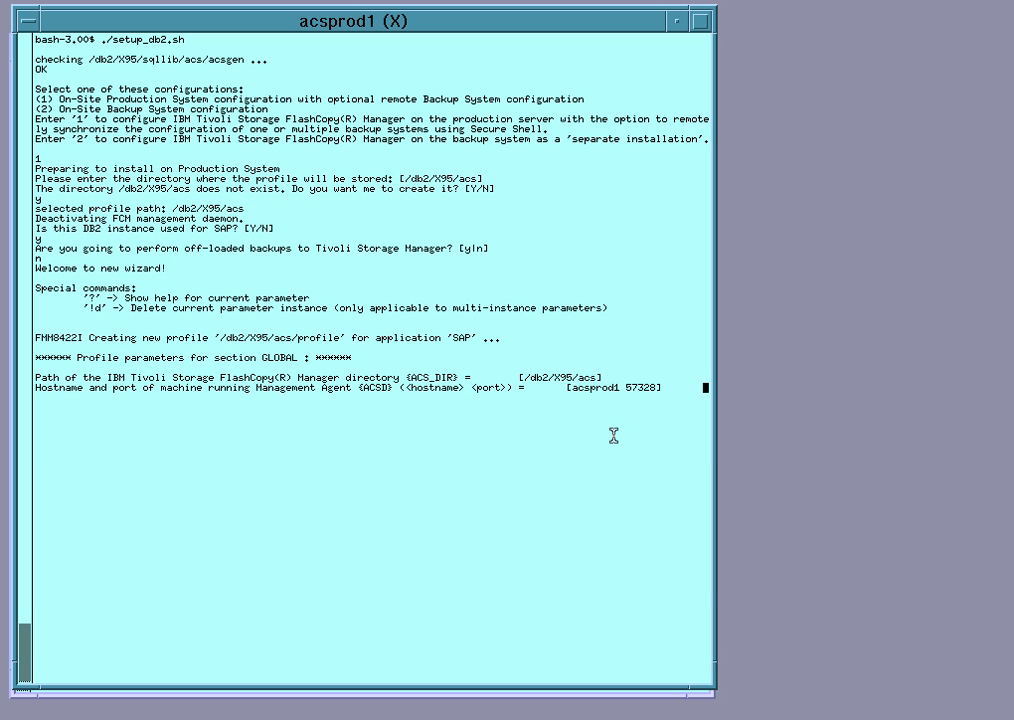
{"action": "double_click", "coordinate": [590, 387]}
{"action": "middle_click", "coordinate": [591, 390]}
{"action": "type", "text": "66678"}
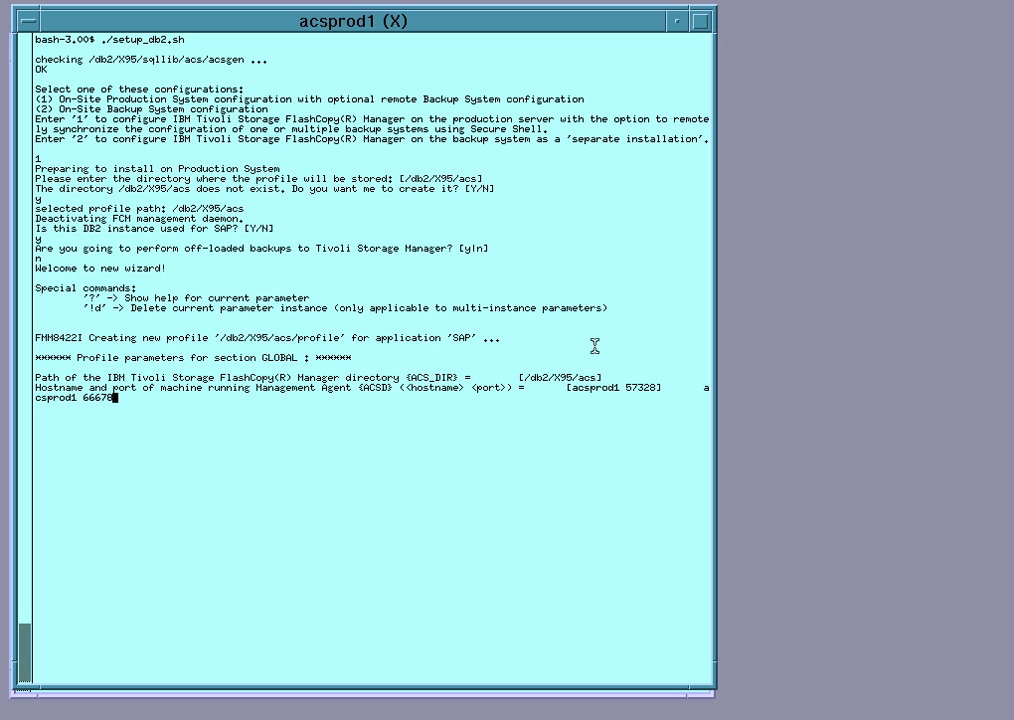
{"action": "key", "text": "Return"}
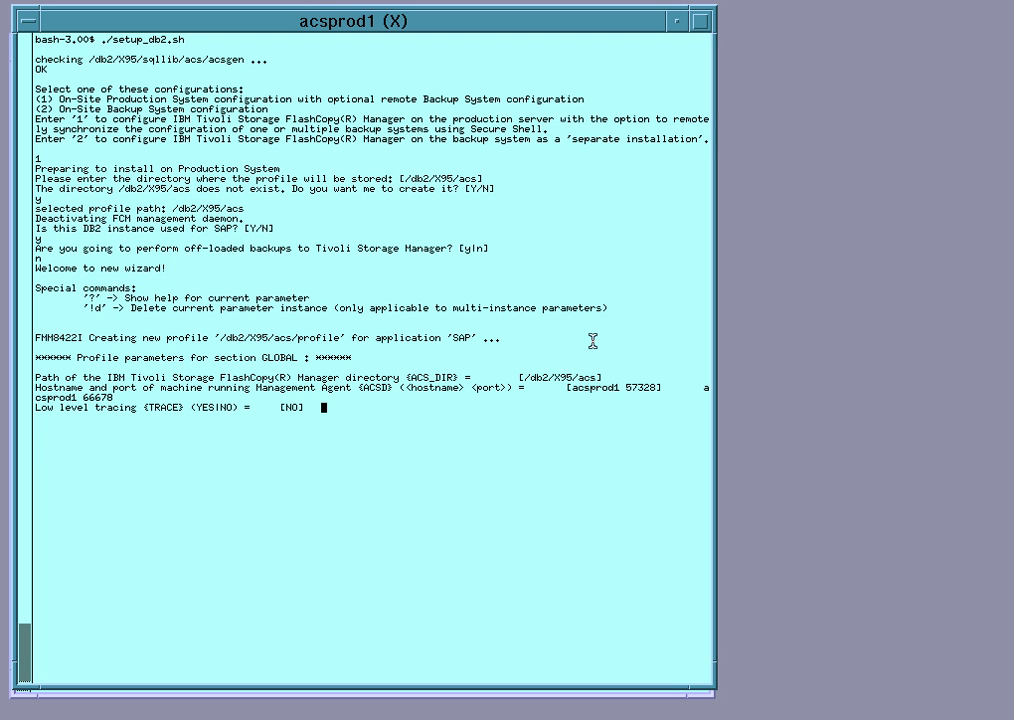
Accept tracing NO, repository /db2/X95/acs/acsrepository, no Administration Assistant and volume prefix TSM
{"action": "key", "text": "Return"}
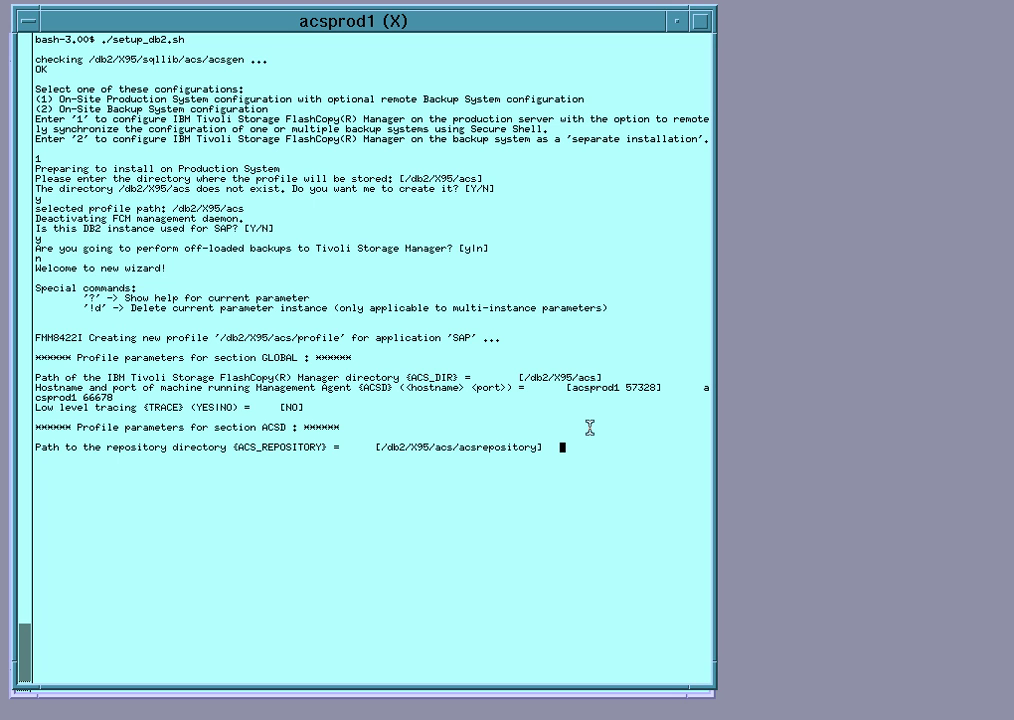
{"action": "key", "text": "Return"}
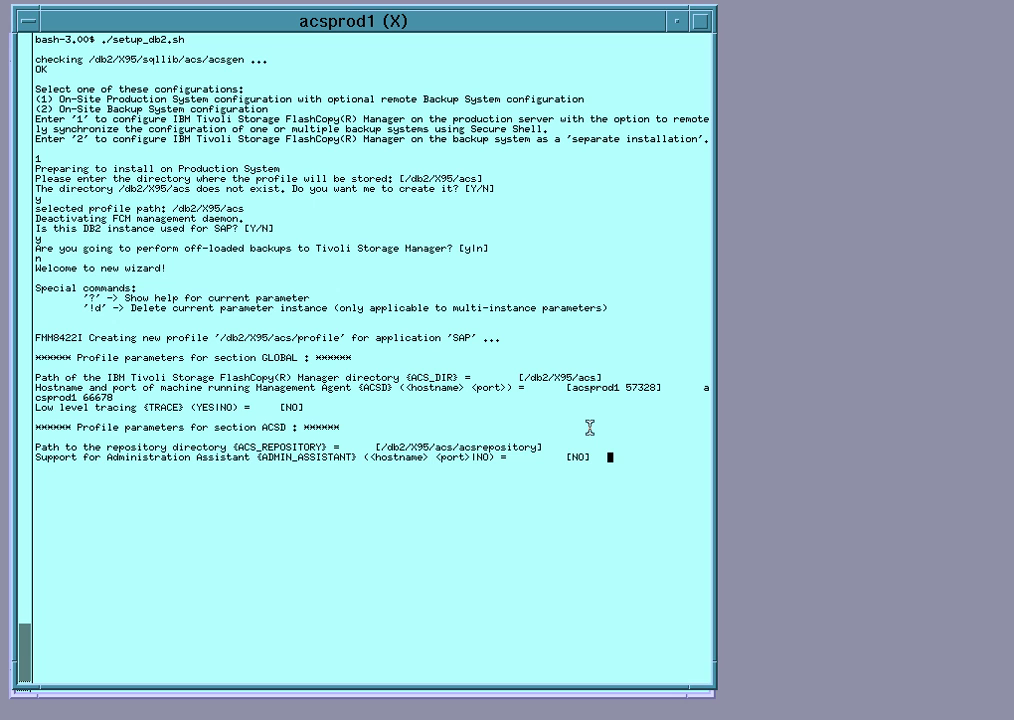
{"action": "key", "text": "Return"}
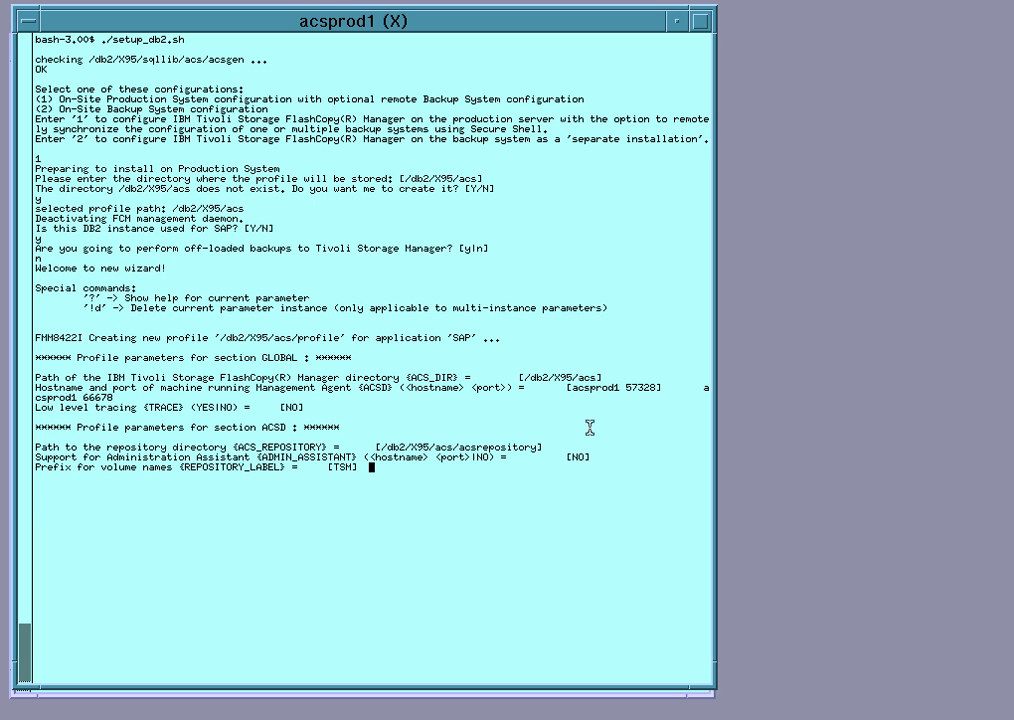
{"action": "key", "text": "Return"}
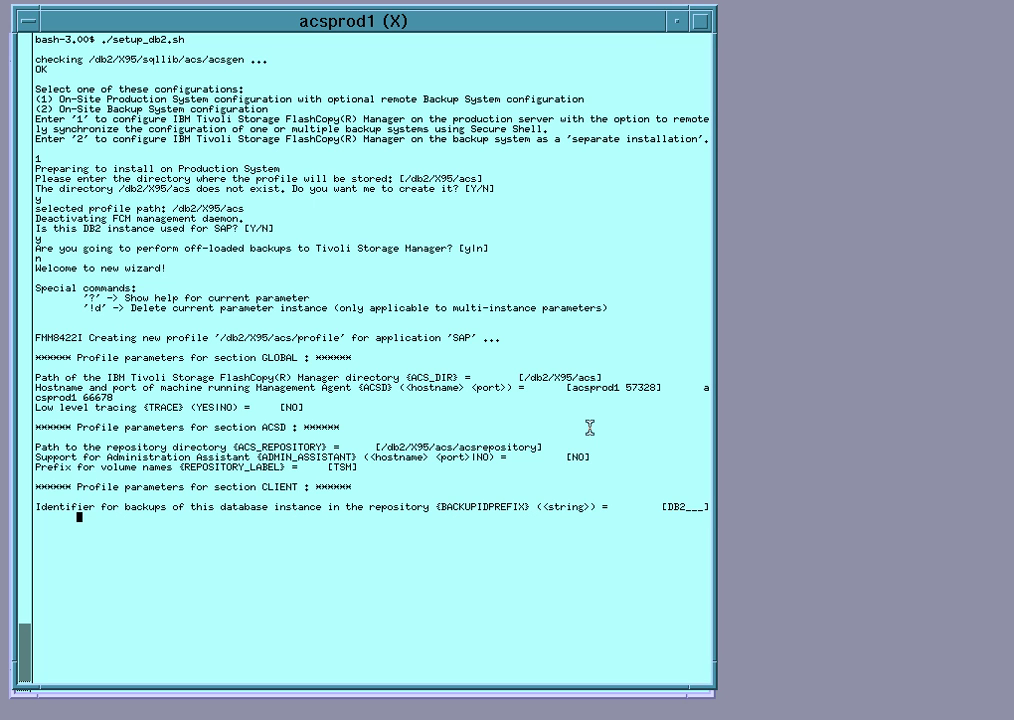
Keep the default backup ID prefix and leave the partition group empty
{"action": "key", "text": "Return"}
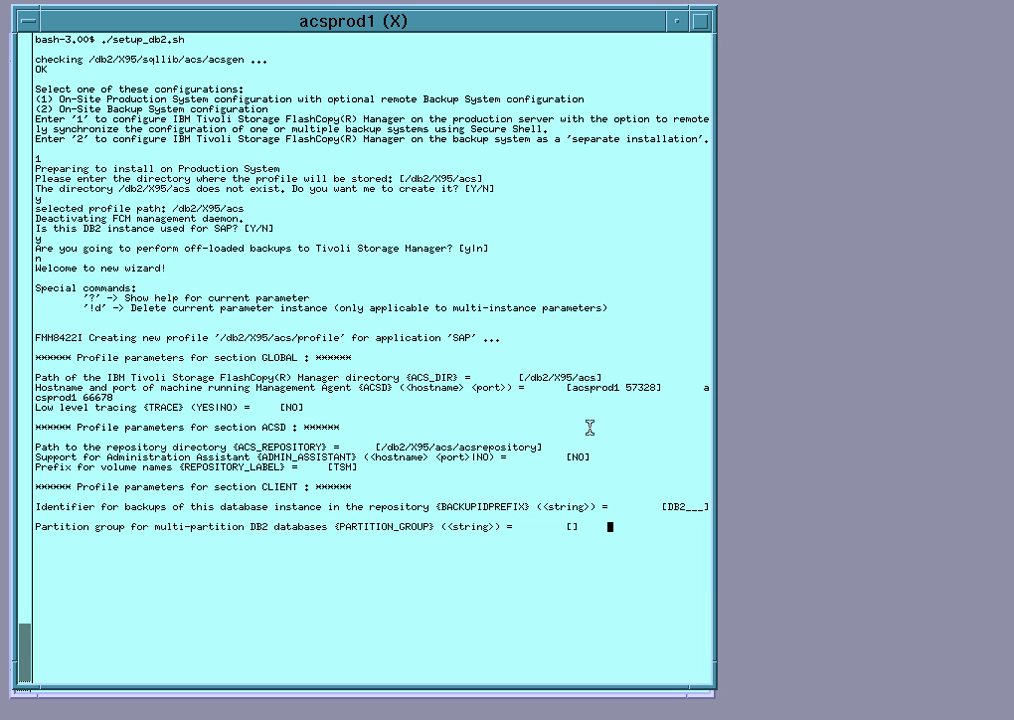
{"action": "key", "text": "Return"}
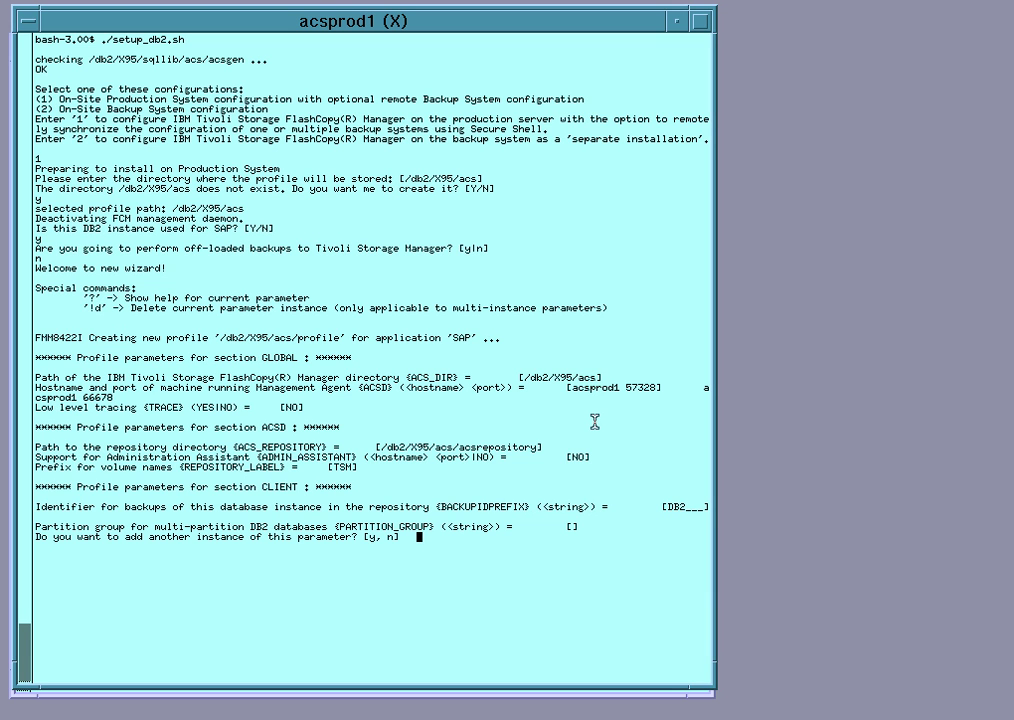
{"action": "type", "text": "n"}
{"action": "key", "text": "Return"}
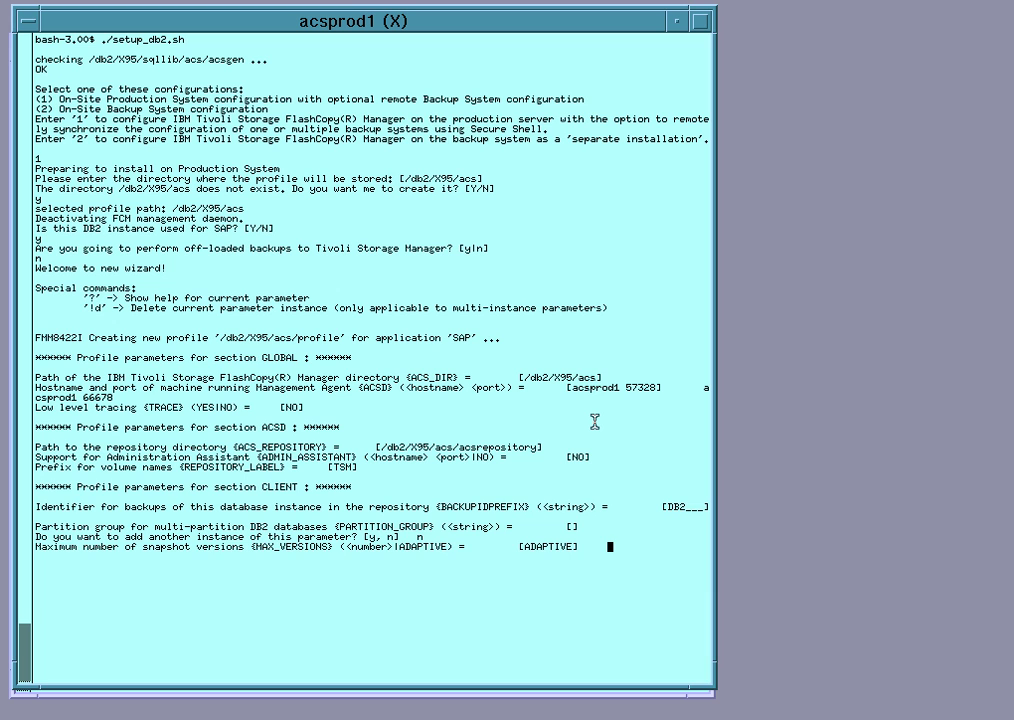
Keep ADAPTIVE versions, AUTO freeze/thaw, NO_CHECK negative list, 120-second timeout and STANDARD device class
{"action": "key", "text": "Return"}
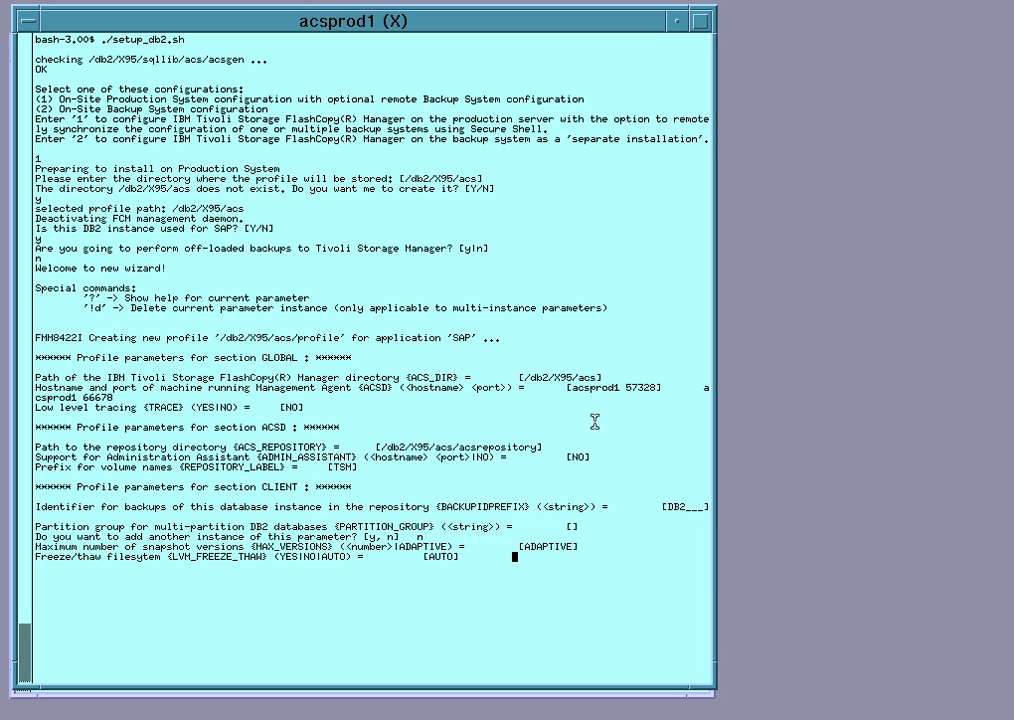
{"action": "key", "text": "Return"}
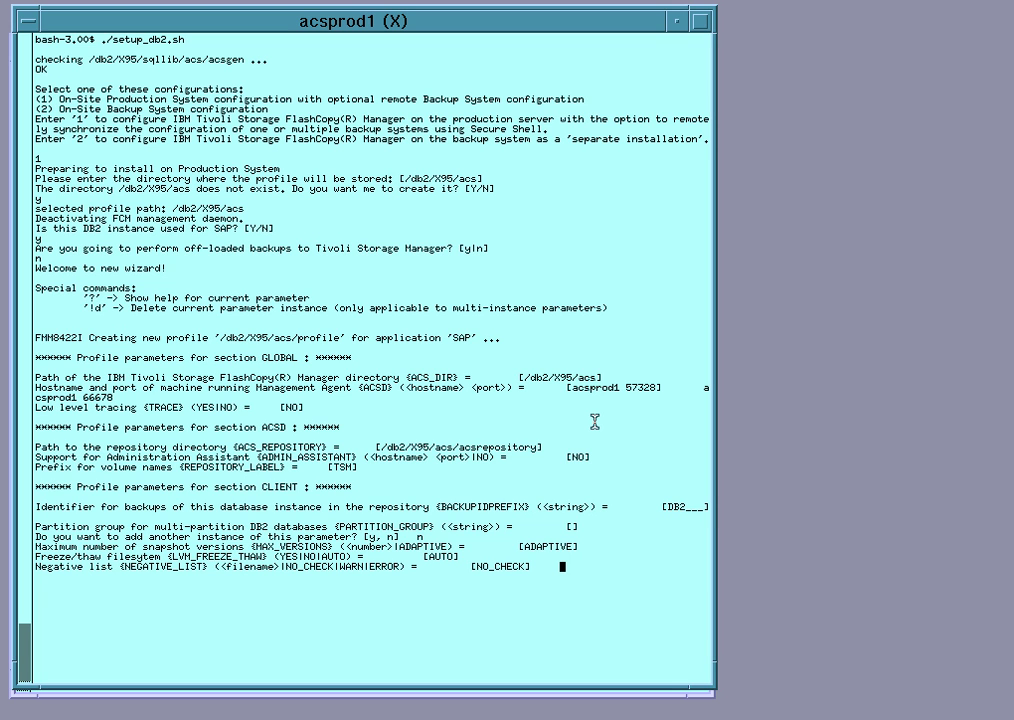
{"action": "key", "text": "Return"}
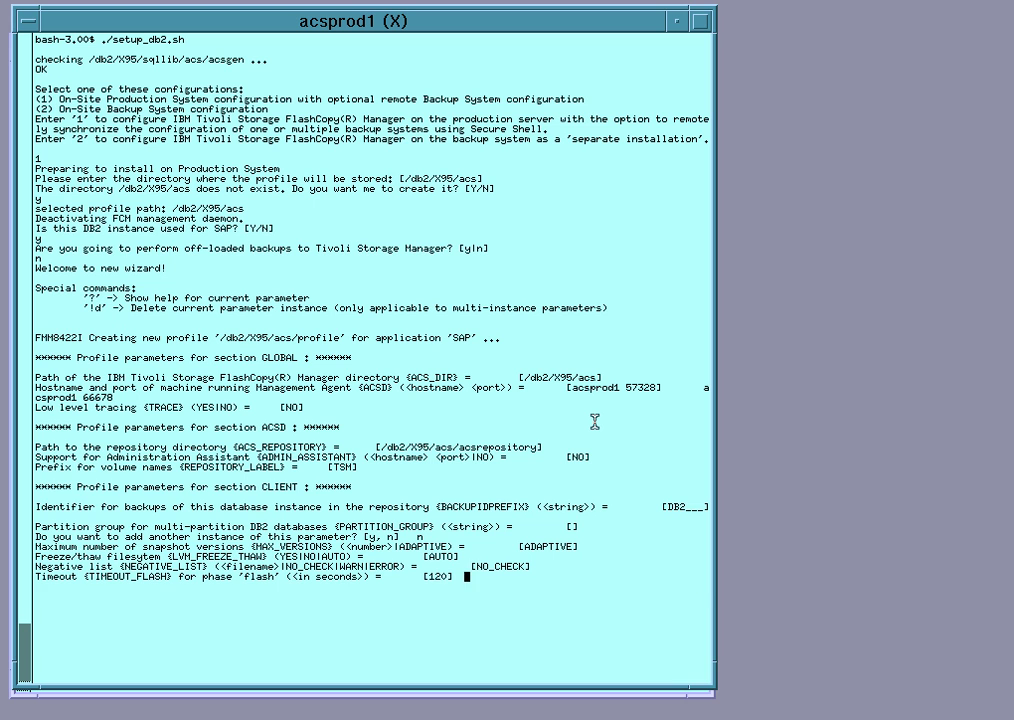
{"action": "key", "text": "Return"}
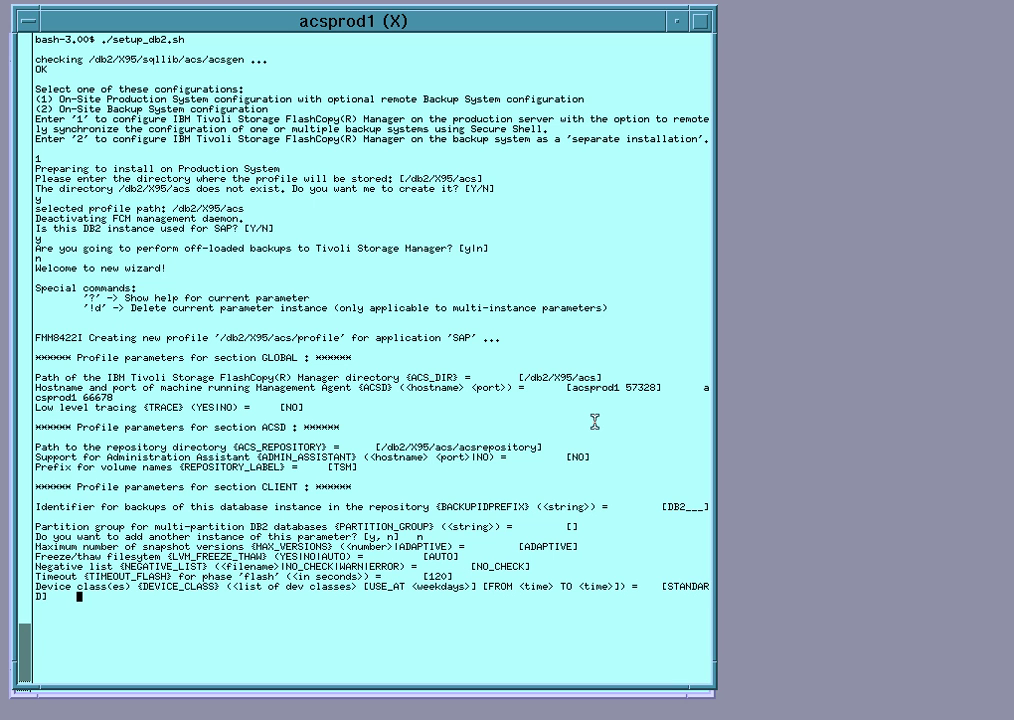
{"action": "key", "text": "Return"}
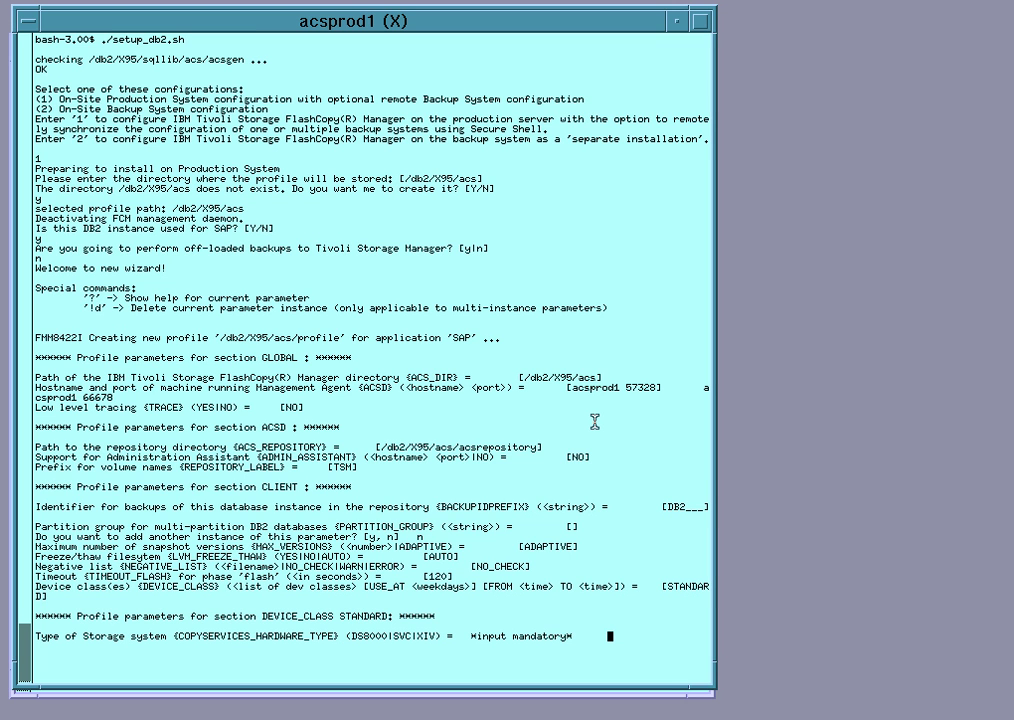
Configure XIV storage: no system ID, XCLI path /home/xivtest/XIVGUI_2.3.1, host nextra, user admin
{"action": "type", "text": "XIV"}
{"action": "key", "text": "Return"}
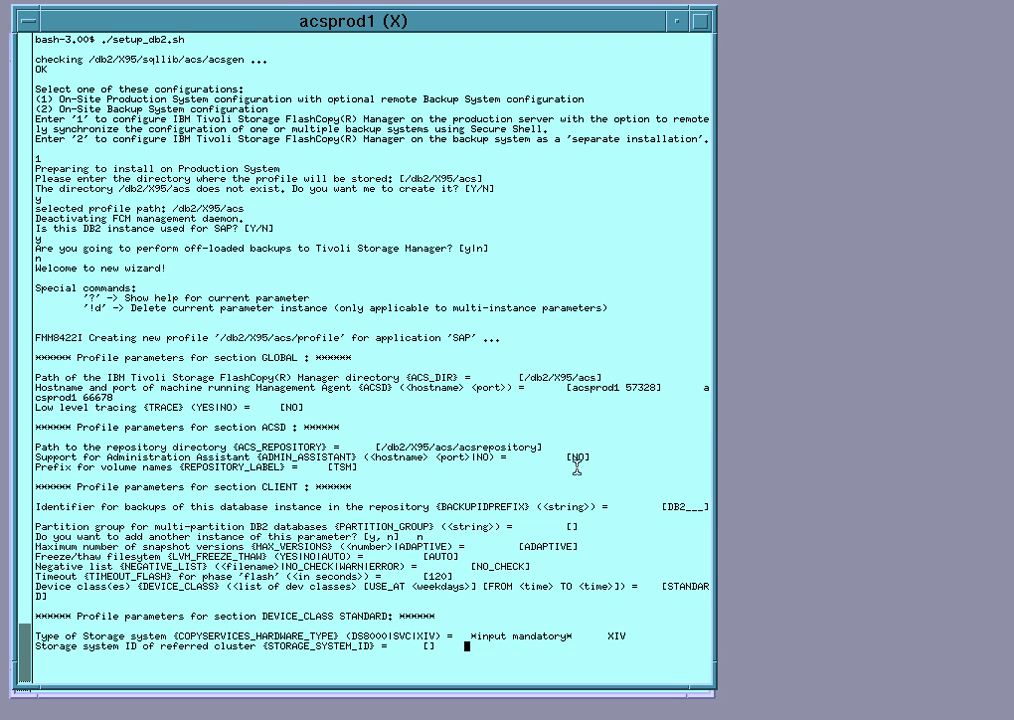
{"action": "key", "text": "Return"}
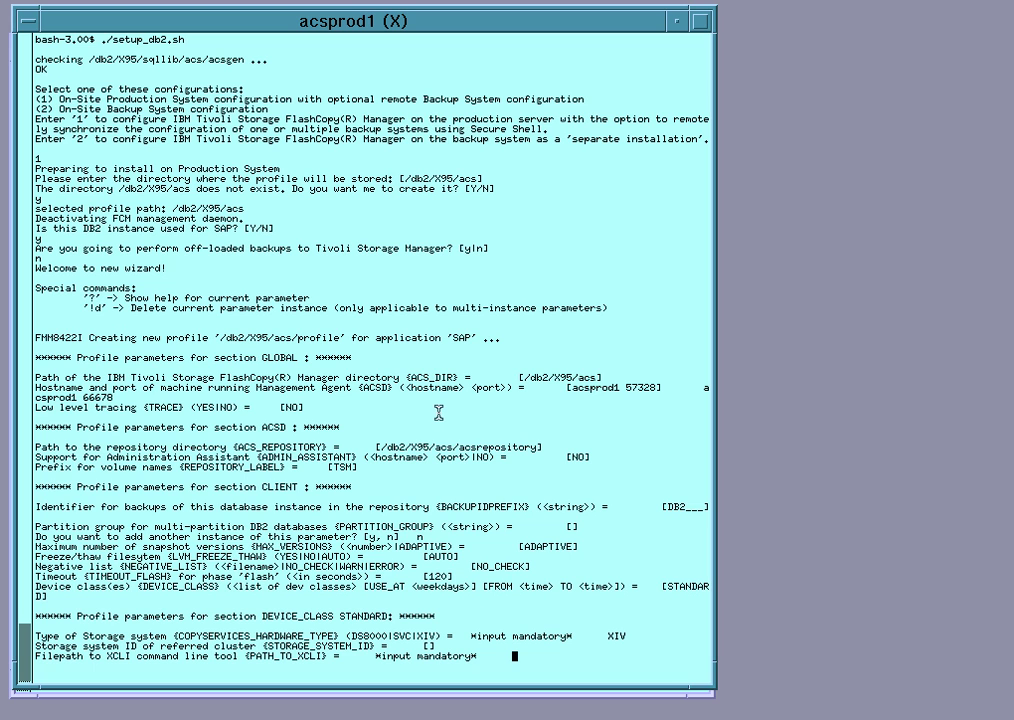
{"action": "middle_click", "coordinate": [439, 412]}
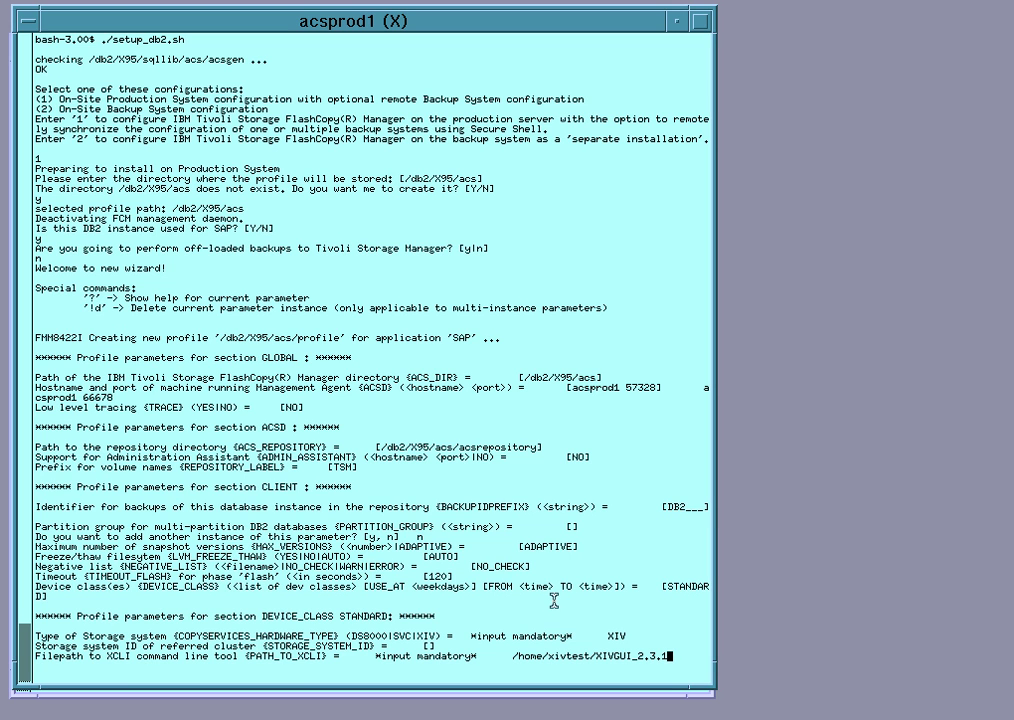
{"action": "key", "text": "Return"}
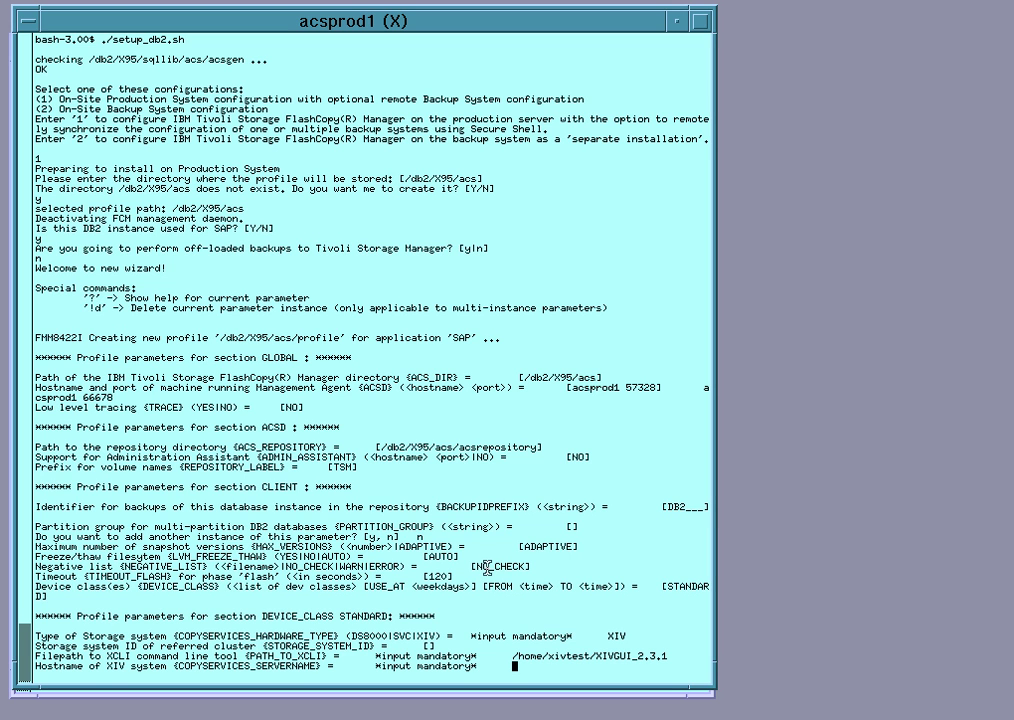
{"action": "type", "text": "nextra"}
{"action": "key", "text": "Return"}
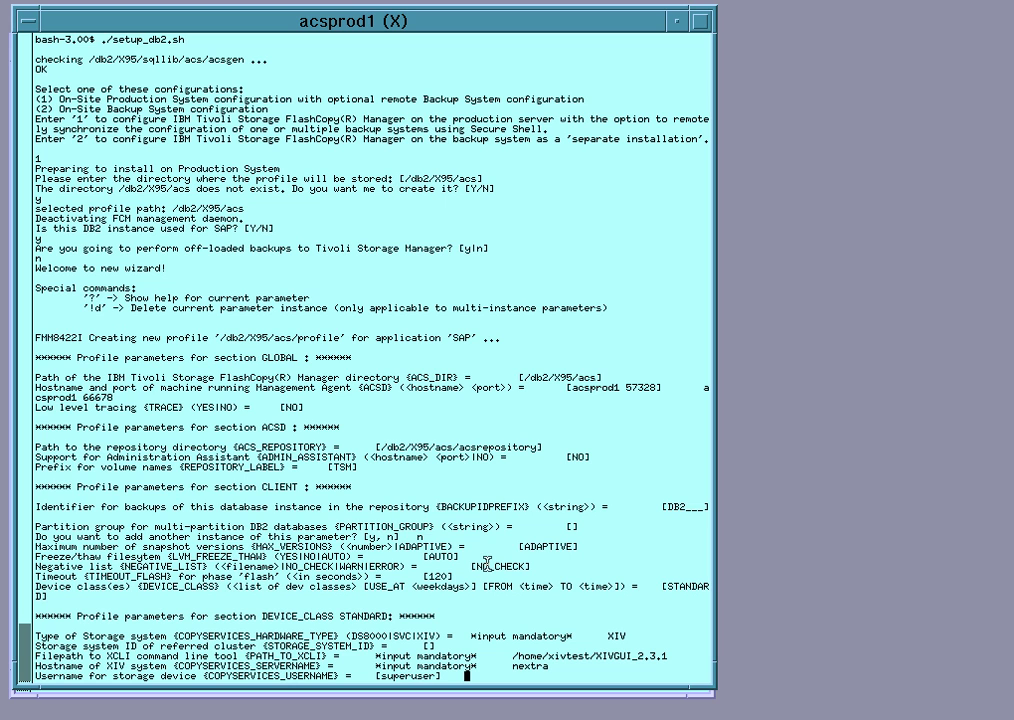
{"action": "type", "text": "admin"}
{"action": "key", "text": "Return"}
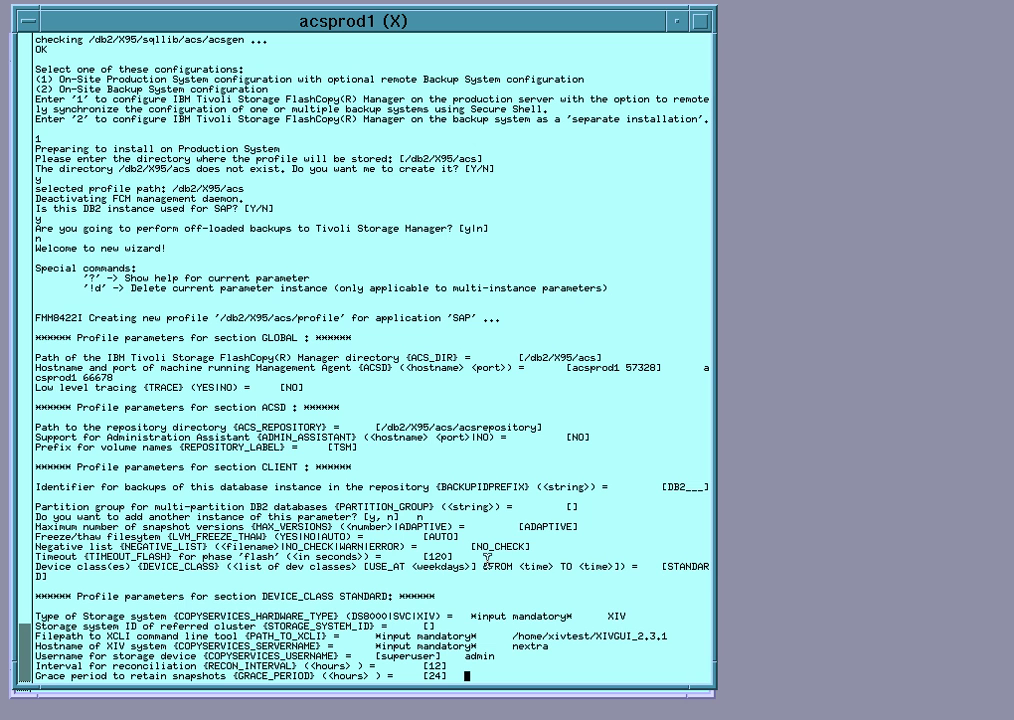
Keep the 24-hour grace period, AUTO writable snapshots, consistency groups YES and an empty backup host
{"action": "key", "text": "Return"}
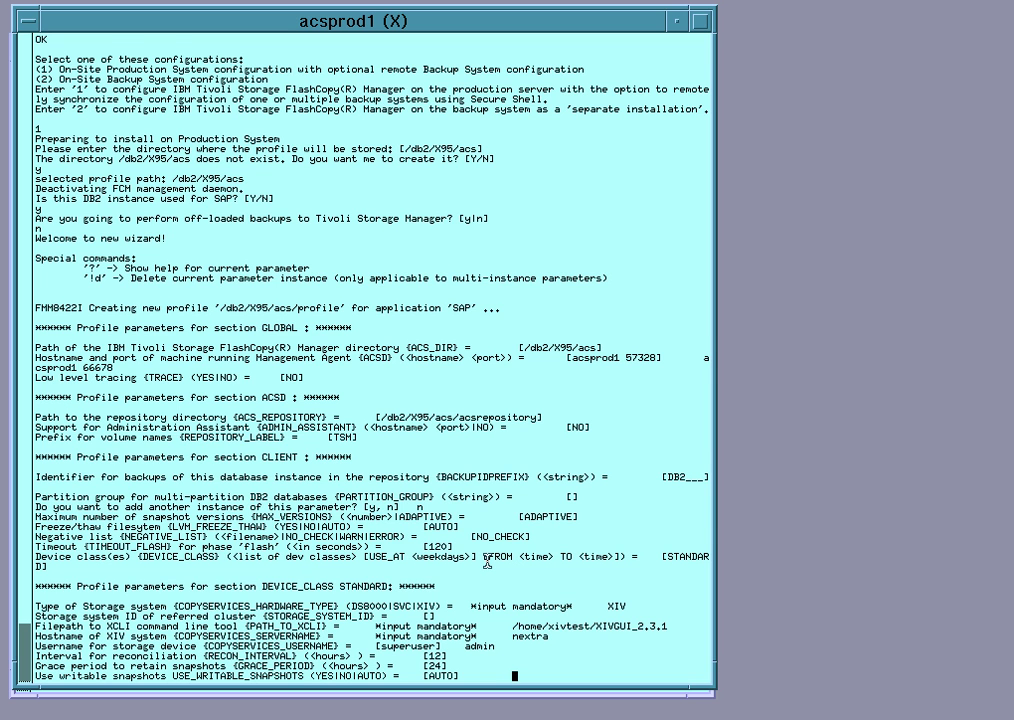
{"action": "key", "text": "Return"}
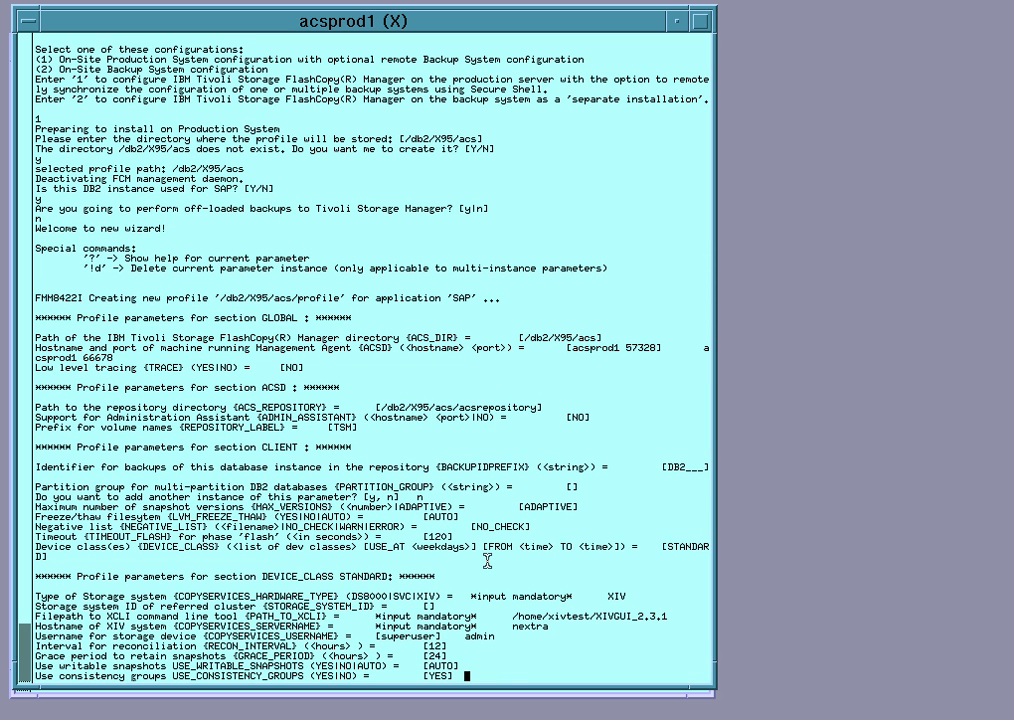
{"action": "key", "text": "Return"}
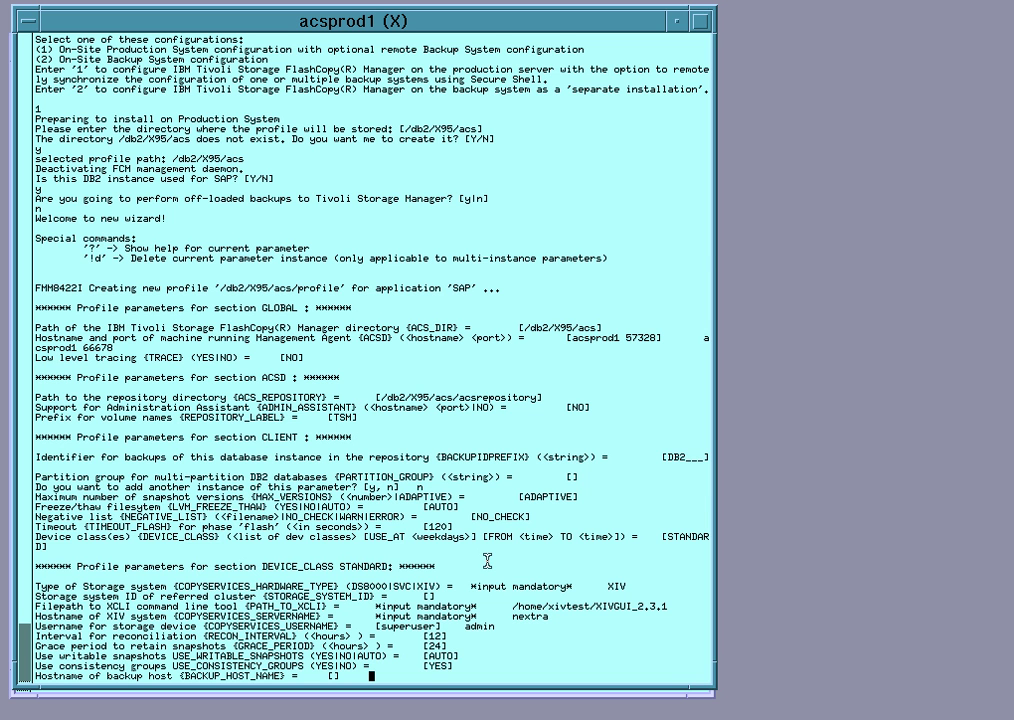
{"action": "key", "text": "Return"}
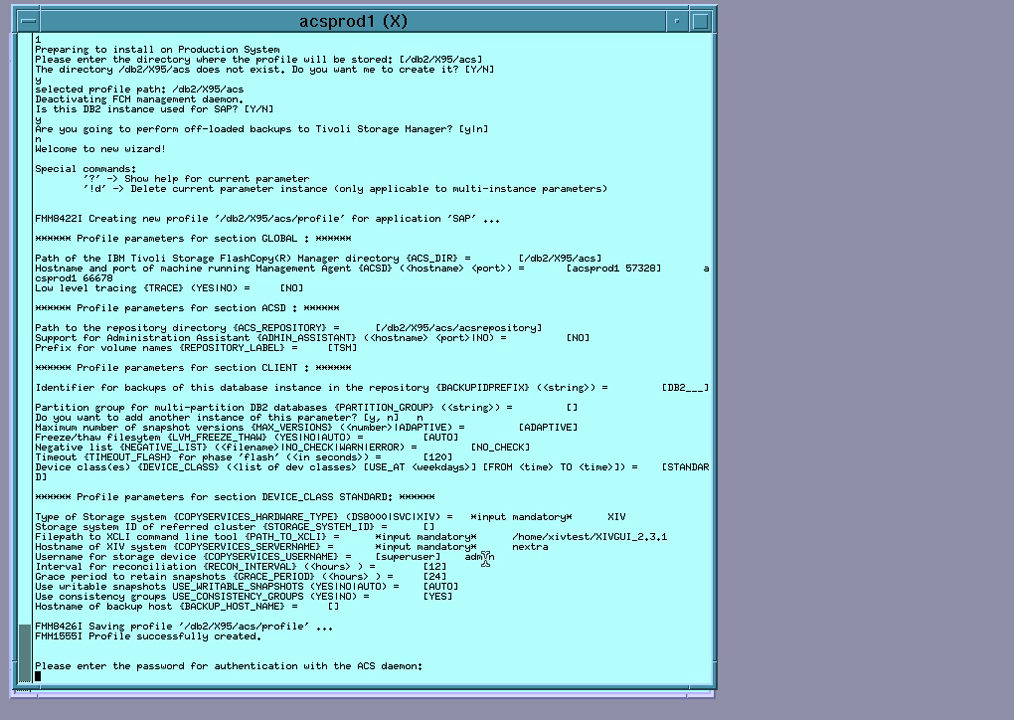
Enter the ACS daemon password and the STANDARD device section password
{"action": "key", "text": "Return"}
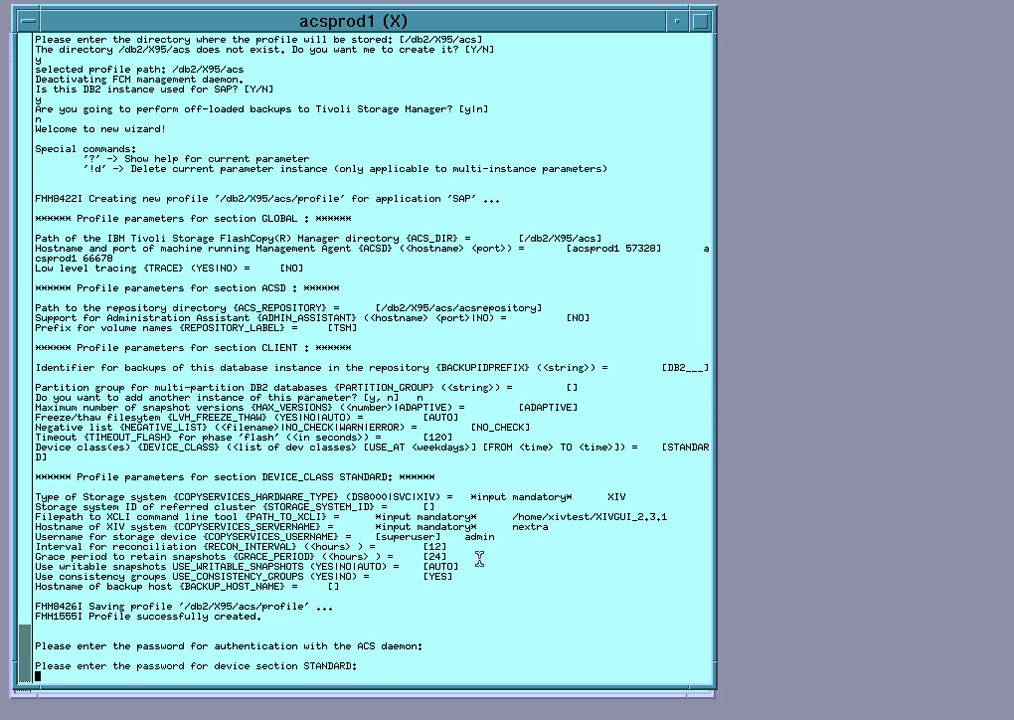
{"action": "key", "text": "Return"}
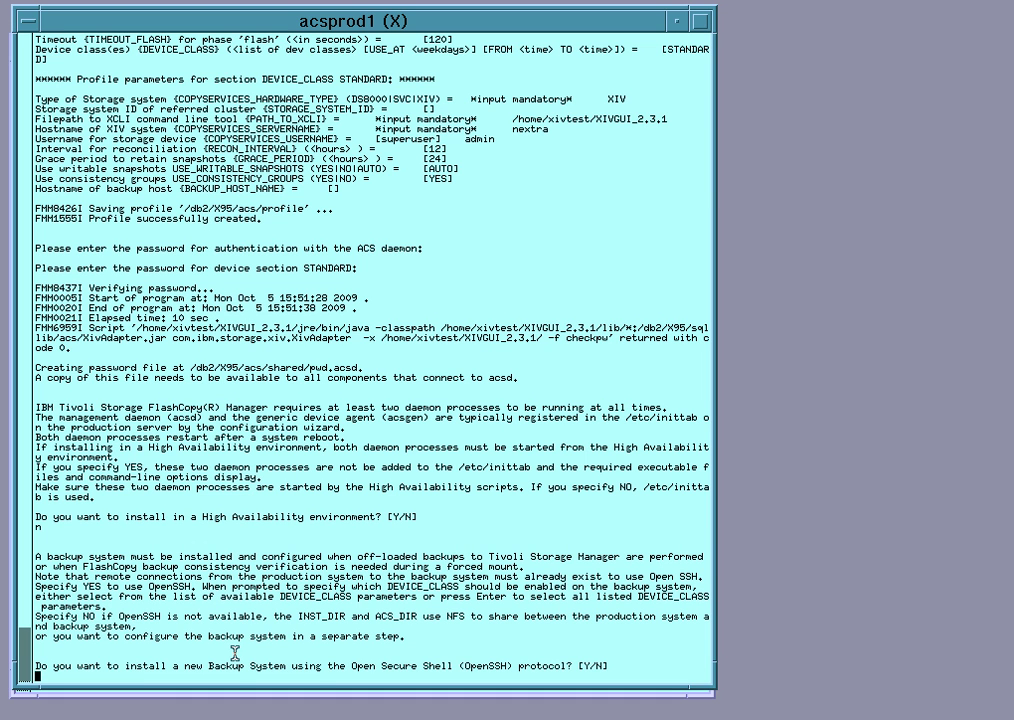
Answer n to decline an OpenSSH backup system, finishing setup_db2.sh
{"action": "type", "text": "n"}
{"action": "key", "text": "Return"}
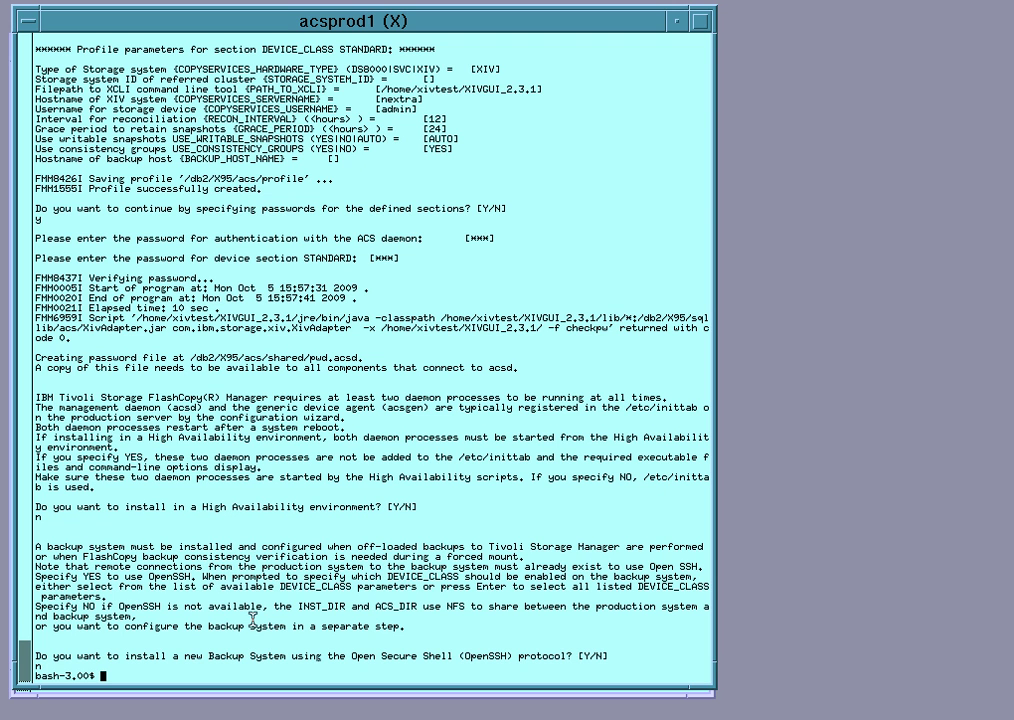
Run 'db2 backup db X95 use snapshot' to take a snapshot backup of X95
{"action": "type", "text": "db2 backup db X95 use "}
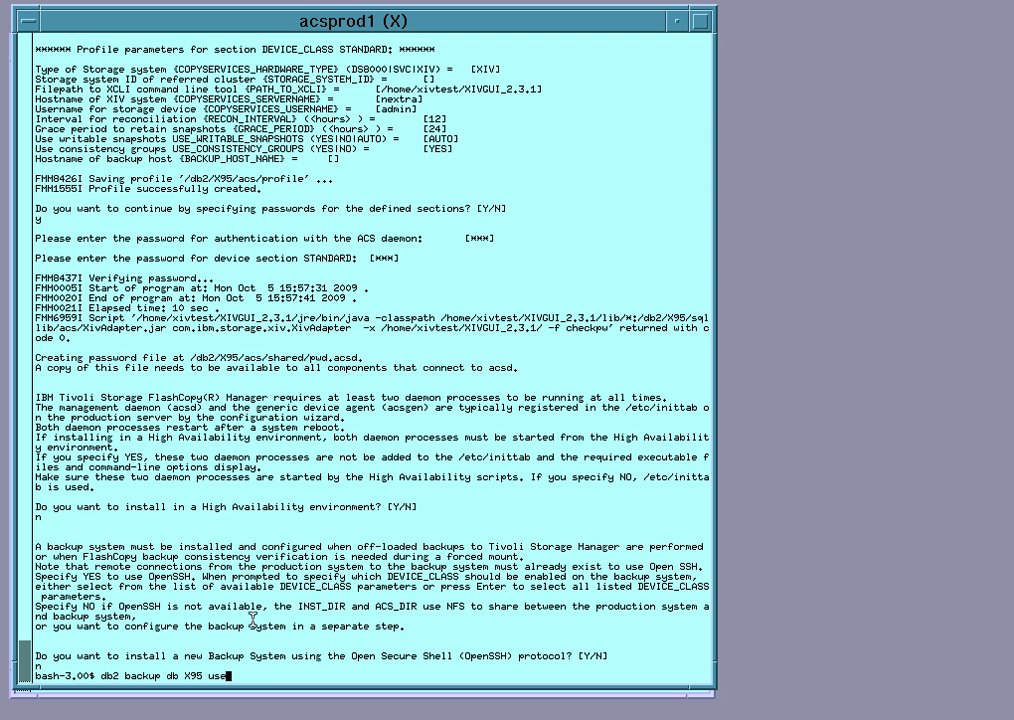
{"action": "type", "text": "snapshot"}
{"action": "key", "text": "Return"}
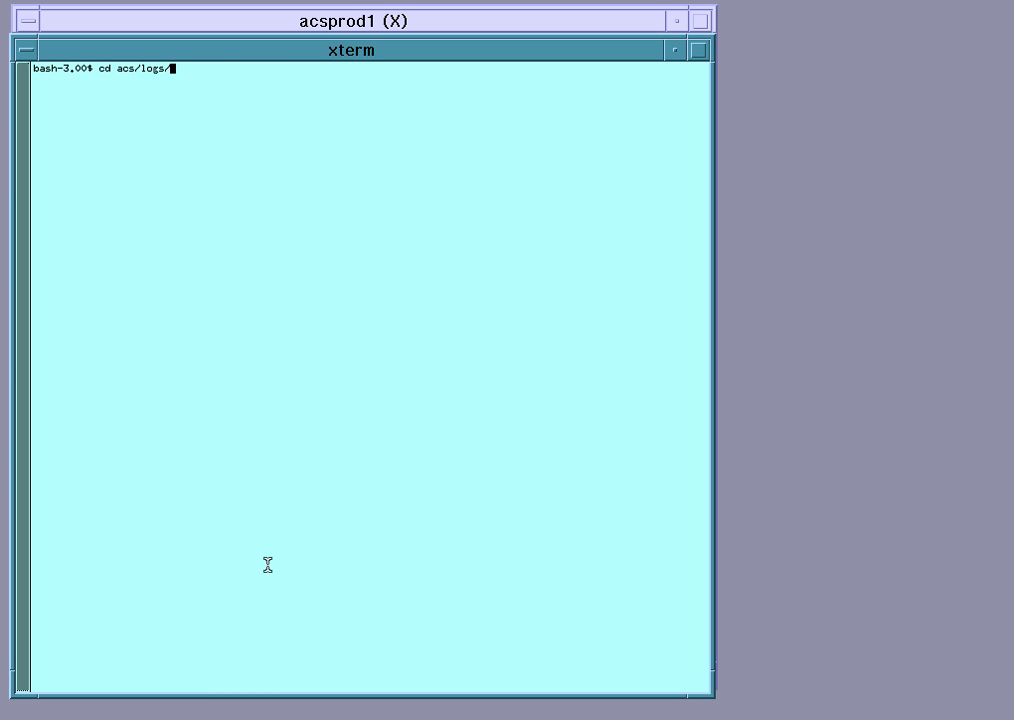
In acs/logs/details, list logs oldest first and tail -f the newest backup log
{"action": "type", "text": "details/"}
{"action": "key", "text": "Return"}
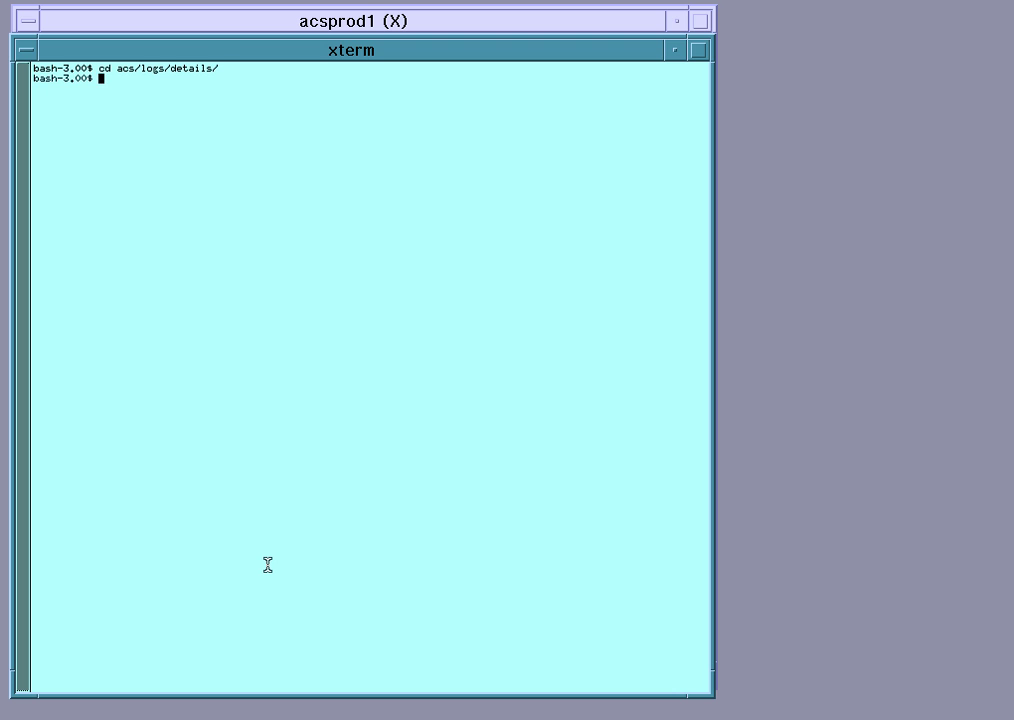
{"action": "type", "text": "ll -ltr"}
{"action": "key", "text": "Return"}
{"action": "type", "text": "tail -f"}
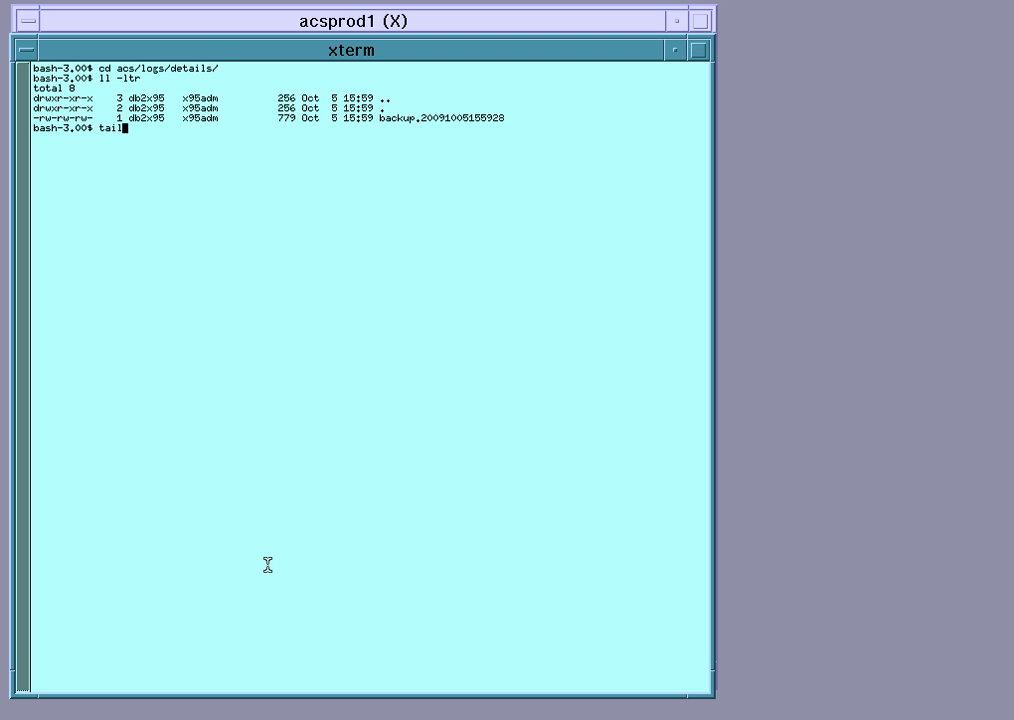
{"action": "double_click", "coordinate": [393, 118]}
{"action": "middle_click", "coordinate": [395, 118]}
{"action": "key", "text": "Tab"}
{"action": "key", "text": "Return"}
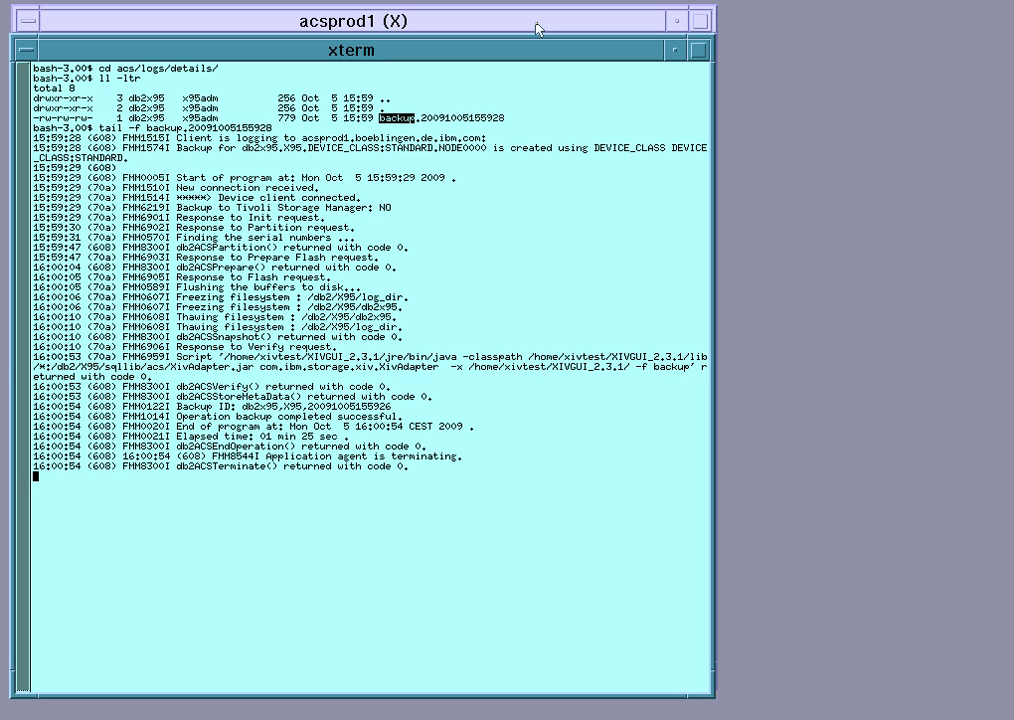
Run 'db2acsutil query' in the acsprod1 terminal to list stored snapshot backups
{"action": "left_click", "coordinate": [537, 28]}
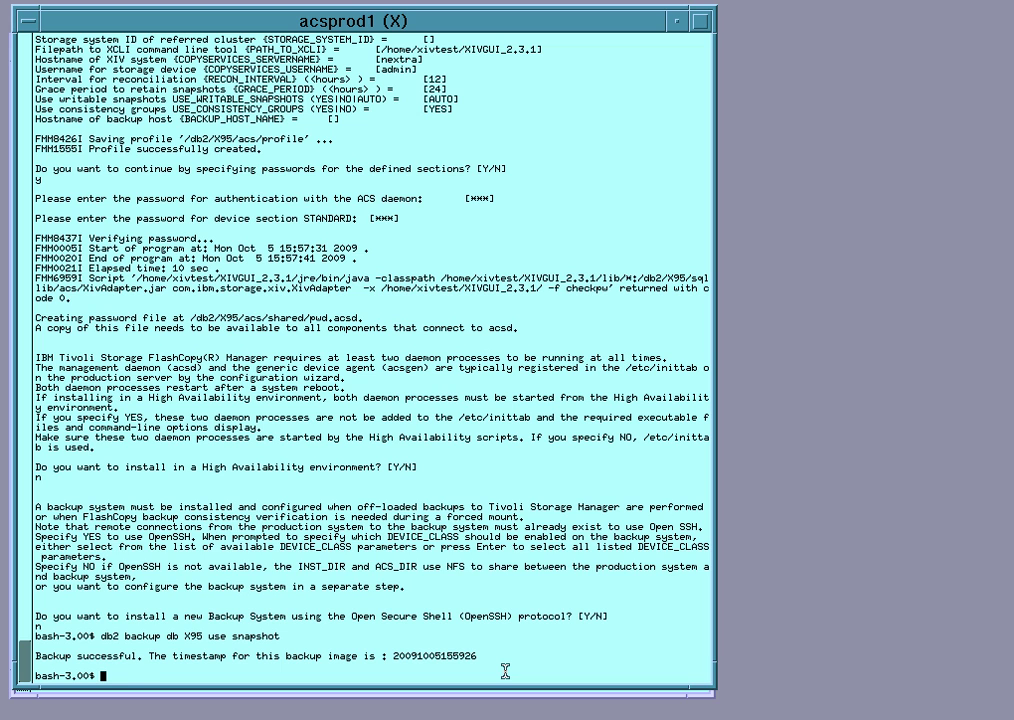
{"action": "type", "text": "db2acsutil query"}
{"action": "key", "text": "Return"}
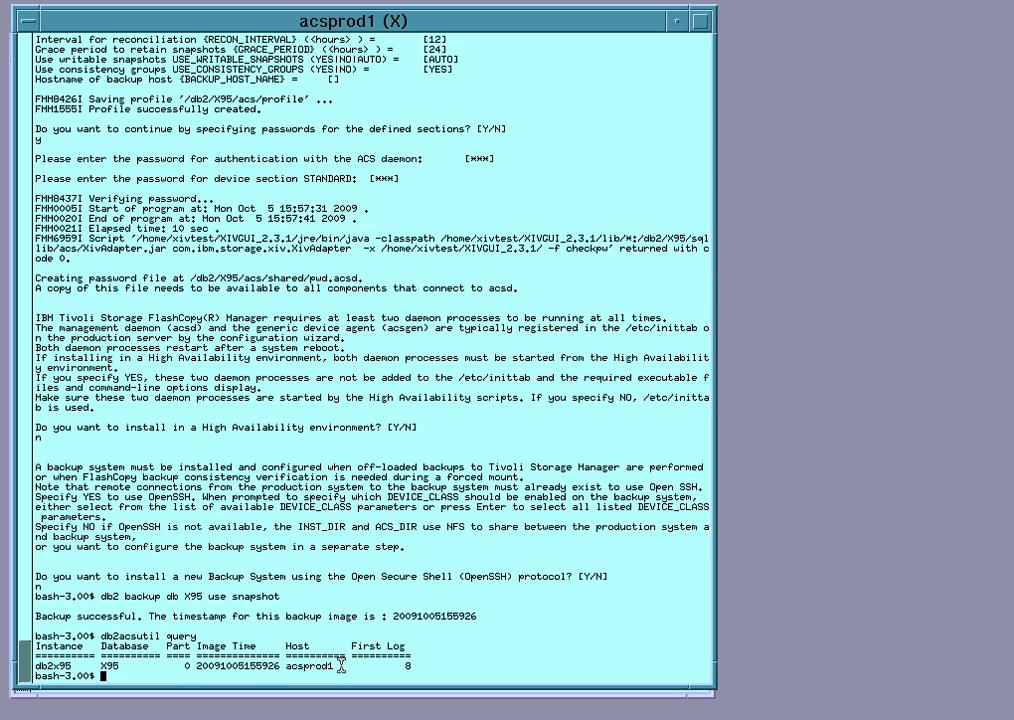
{"action": "type", "text": "db2 restore db X95 us"}
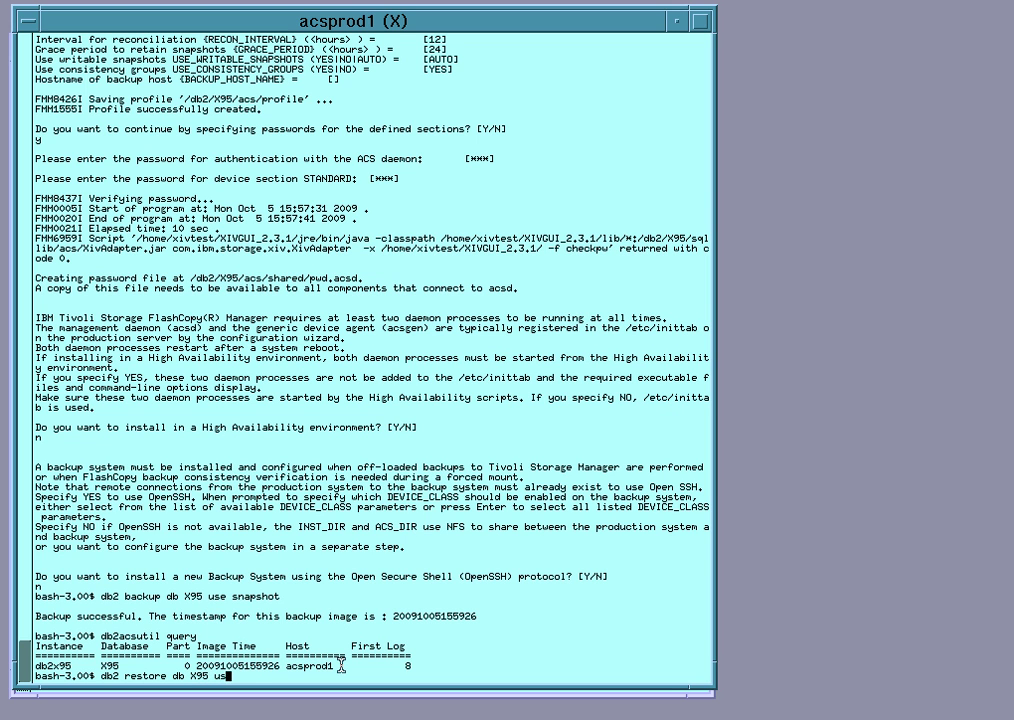
{"action": "type", "text": "e snapshot taken at"}
{"action": "double_click", "coordinate": [237, 665]}
{"action": "middle_click", "coordinate": [464, 640]}
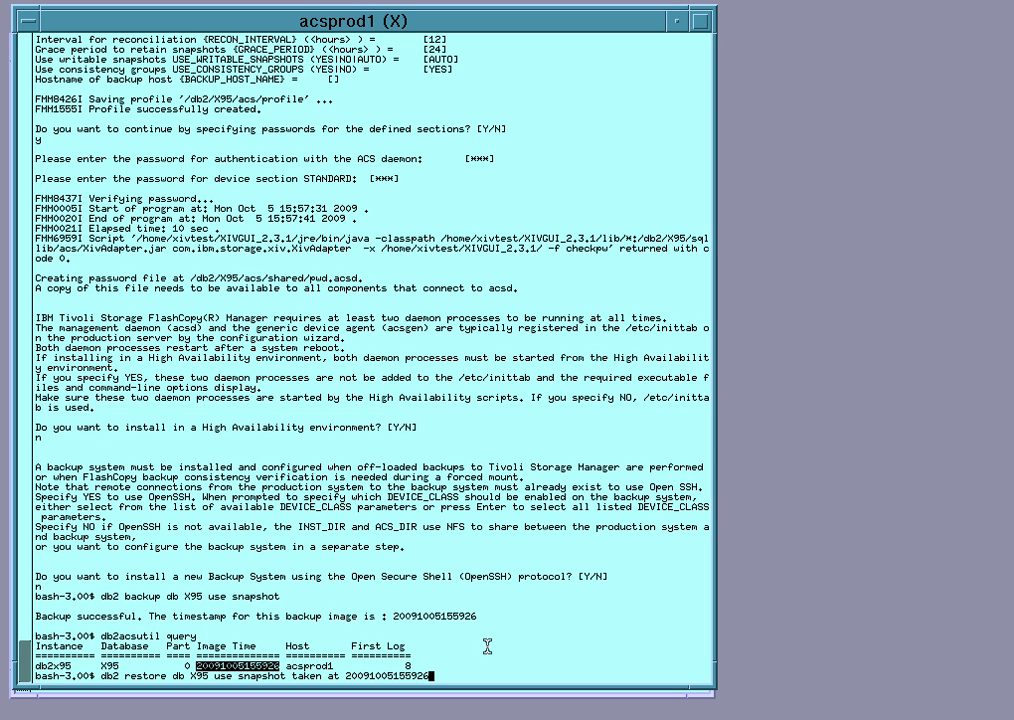
{"action": "left_click", "coordinate": [487, 646]}
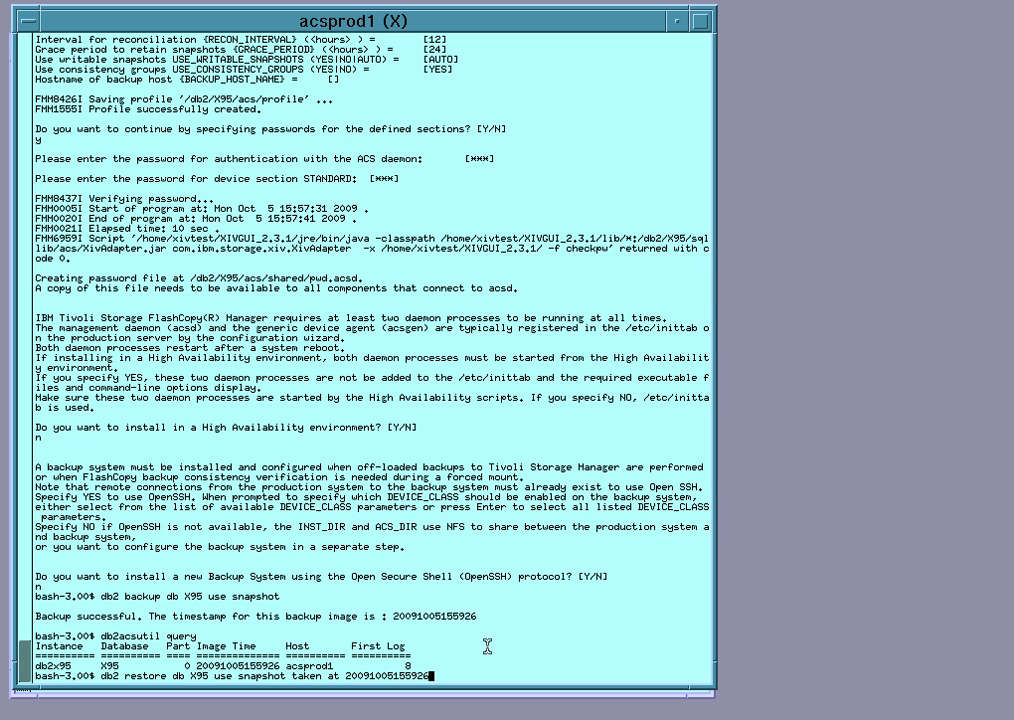
{"action": "key", "text": "Return"}
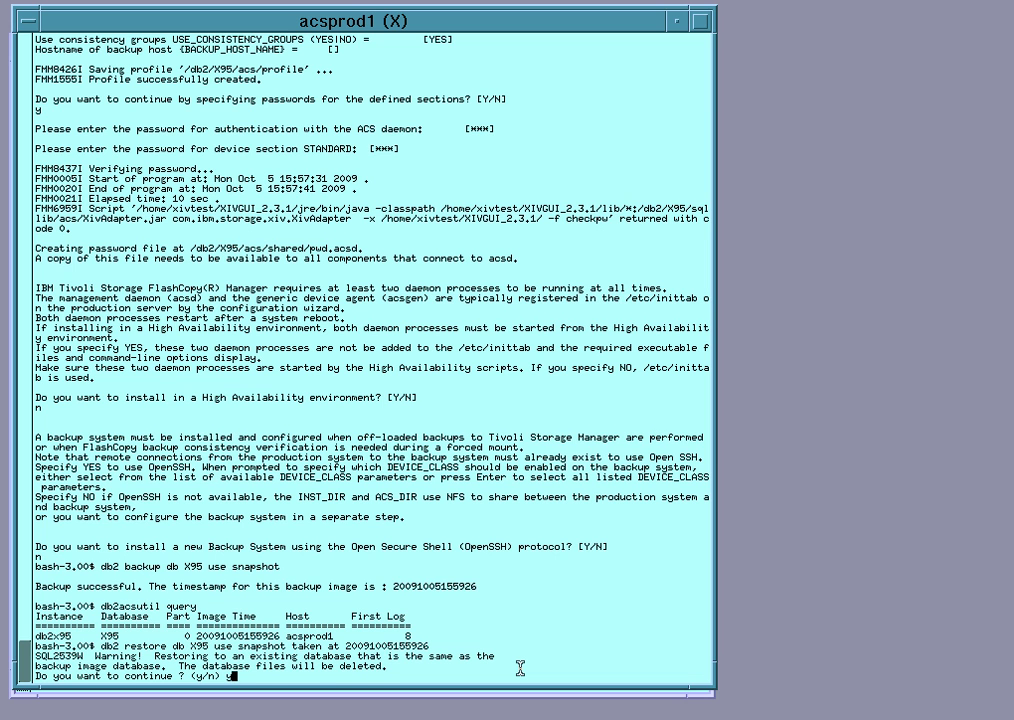
Submit y to allow overwriting the existing X95 database files
{"action": "key", "text": "Return"}
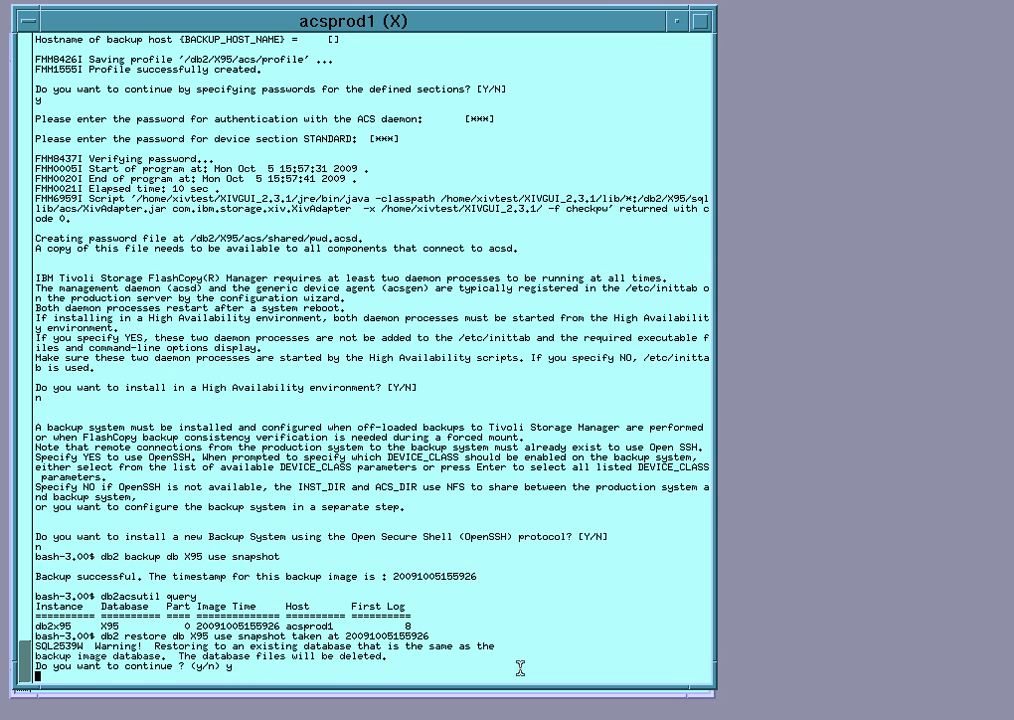